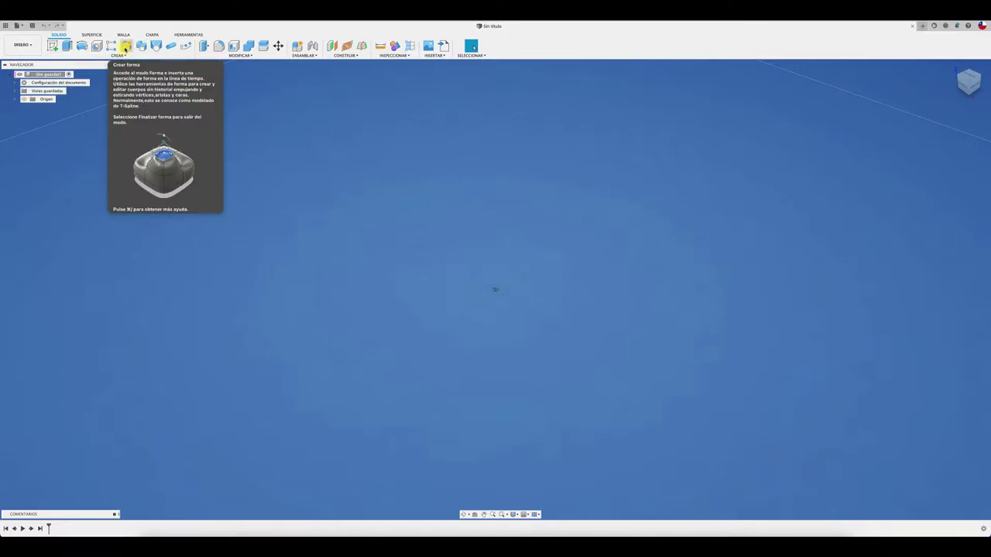
Switch to the Form workspace and display the origin planes for placing a shape
click(125, 47)
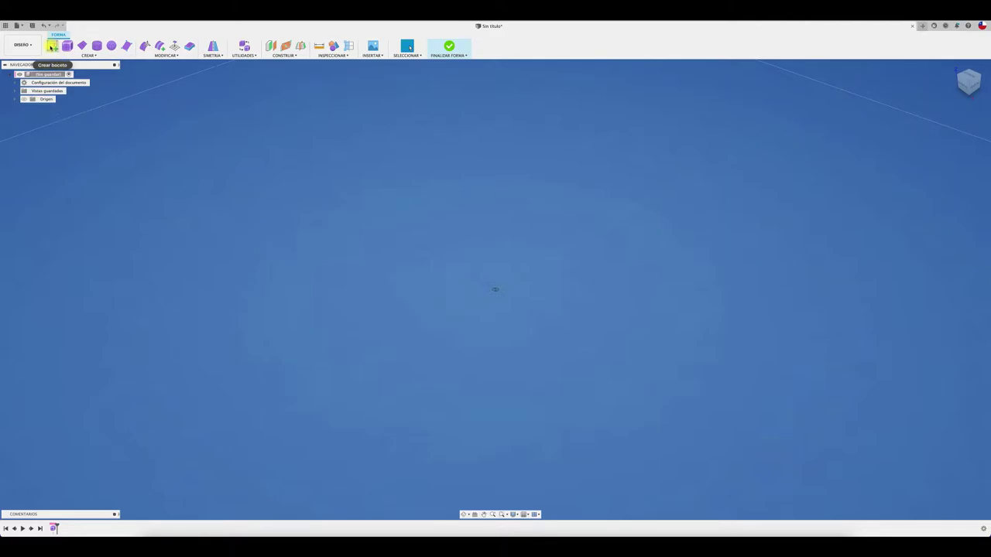
click(51, 46)
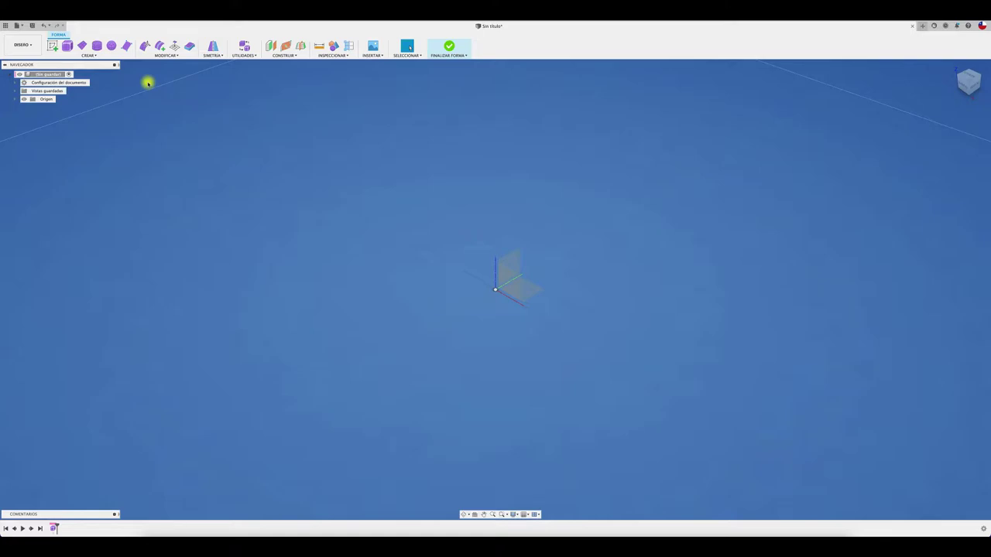
Place a T-spline cylinder on the ground plane at the origin and raise it to about 70 mm
click(96, 47)
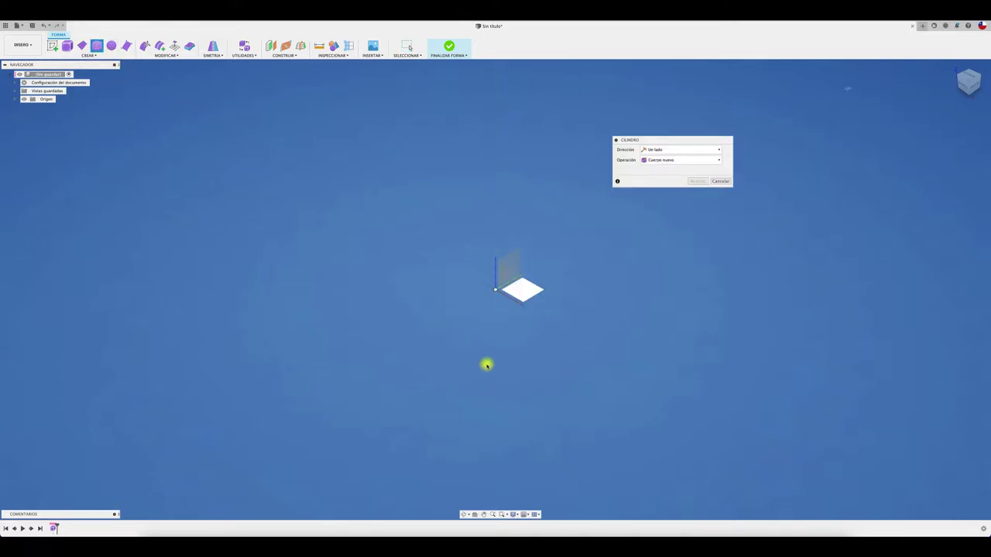
click(495, 289)
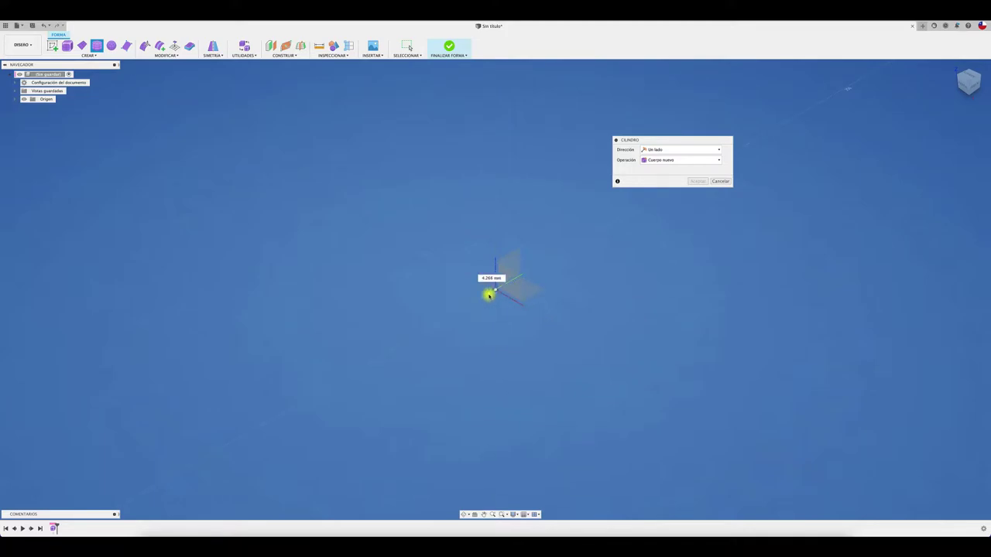
click(444, 339)
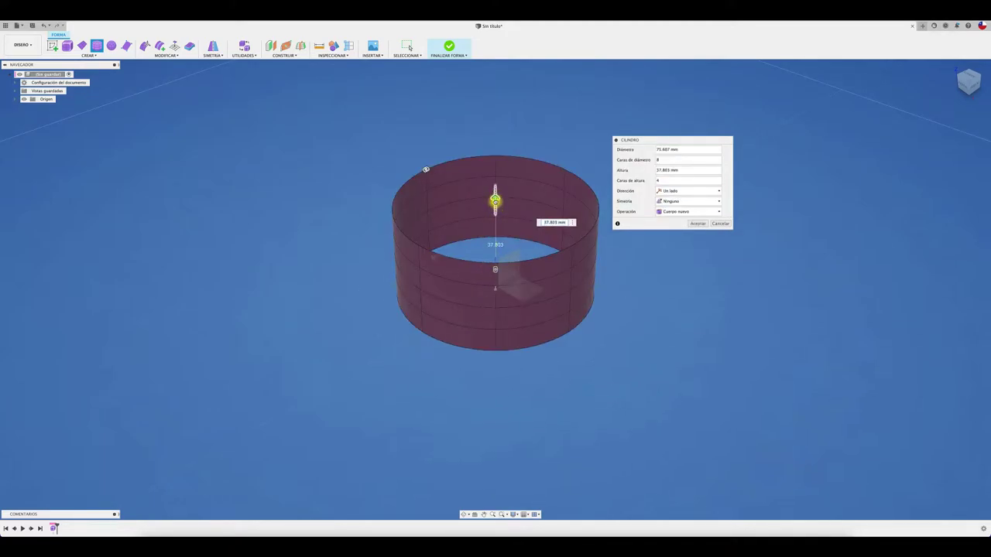
drag(495, 200, 502, 122)
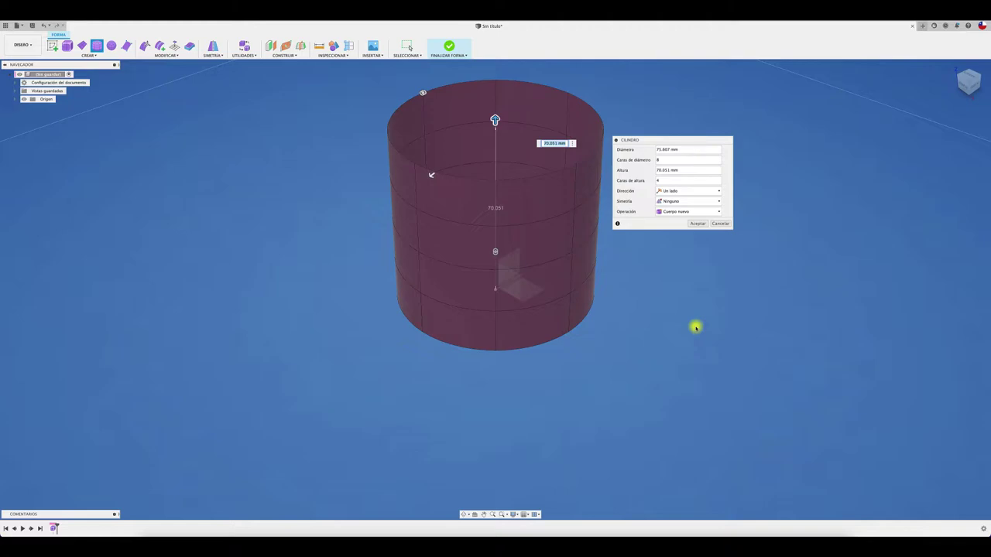
drag(971, 78, 772, 214)
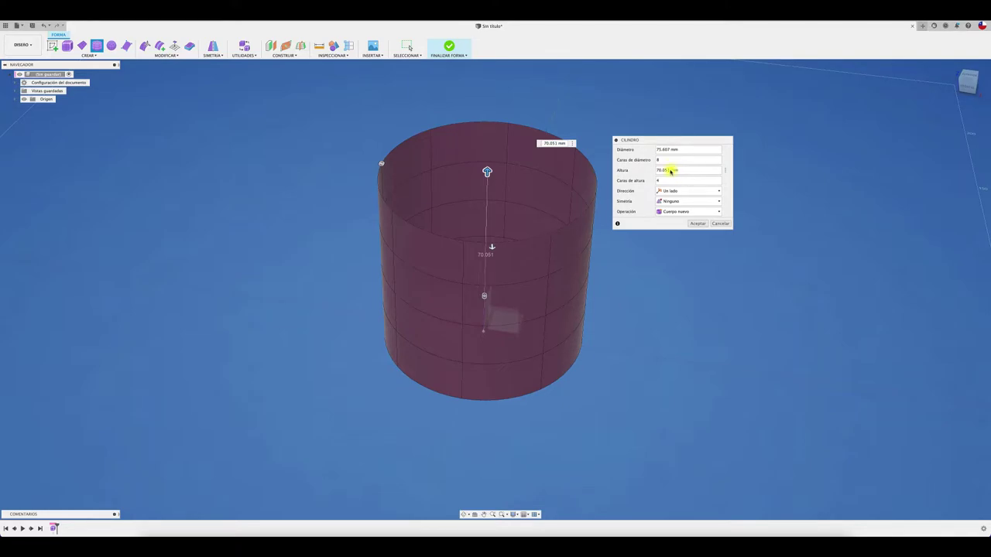
Adjust the cylinder's height and set 7 faces along its height
mouse_move(488, 171)
mouse_down()
mouse_move(475, 132)
mouse_move(471, 144)
mouse_up()
shift+middle_drag(487, 250, 498, 297)
key(Tab)
text(1)
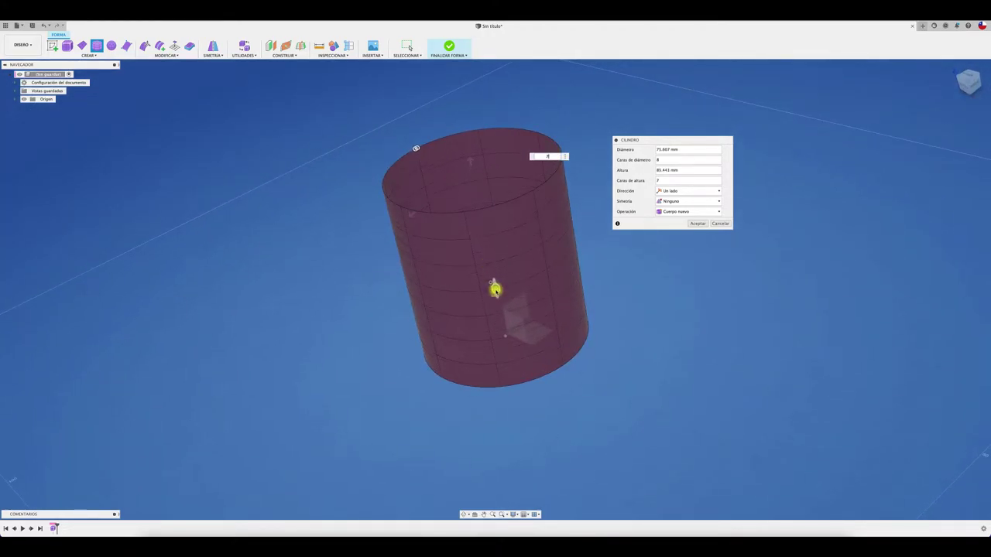
text(6)
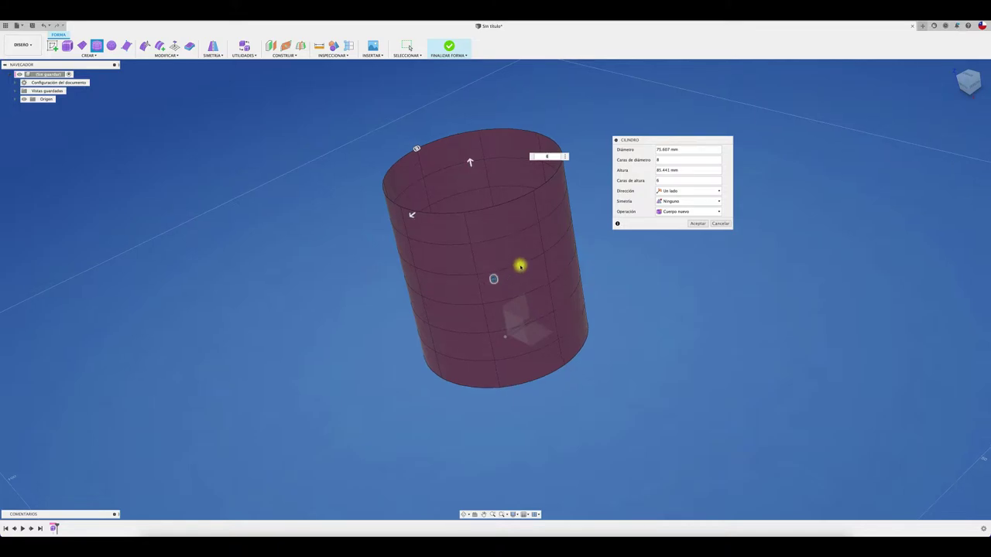
shift+middle_drag(493, 266, 494, 268)
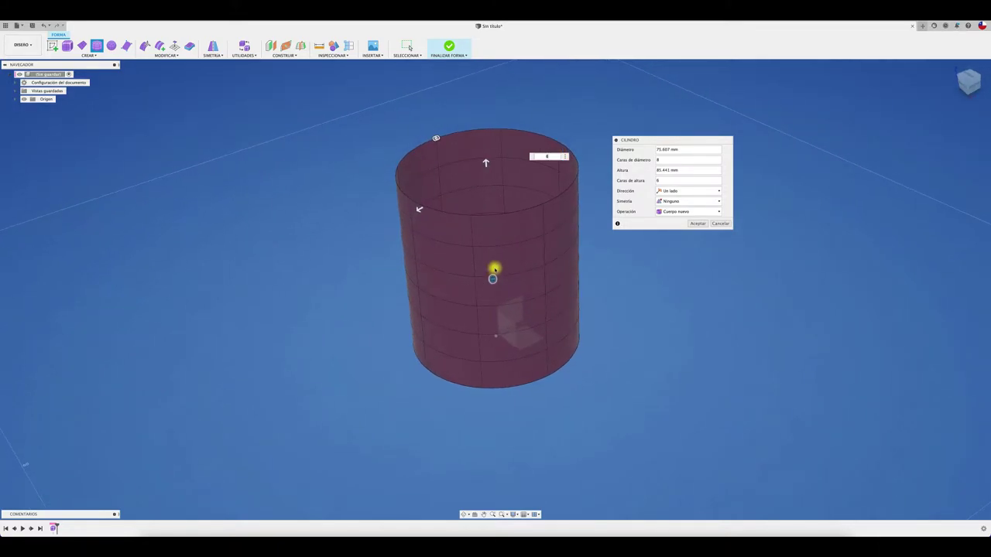
shift+middle_drag(617, 301, 408, 211)
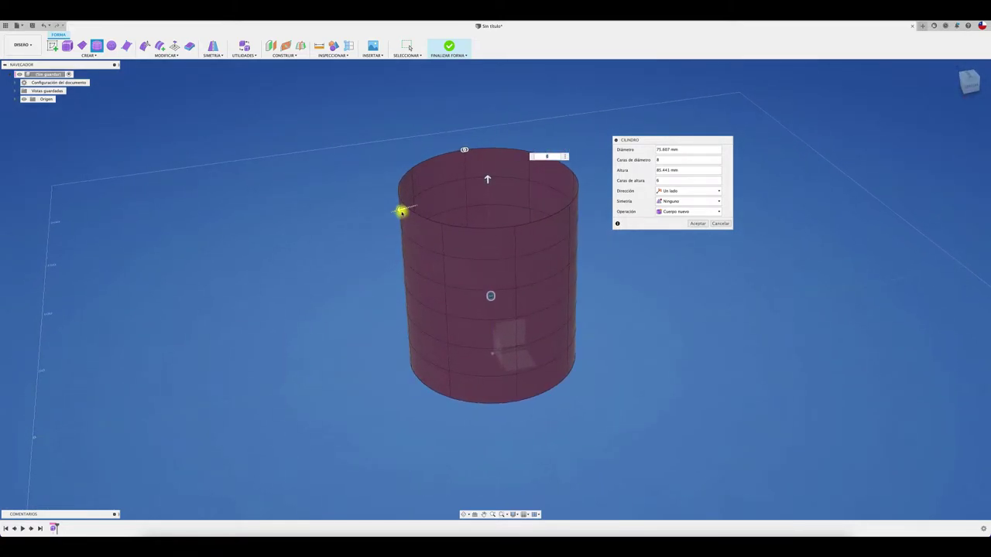
Widen the cylinder to 81.845 mm diameter, set height to 100 mm, and accept
drag(408, 210, 393, 212)
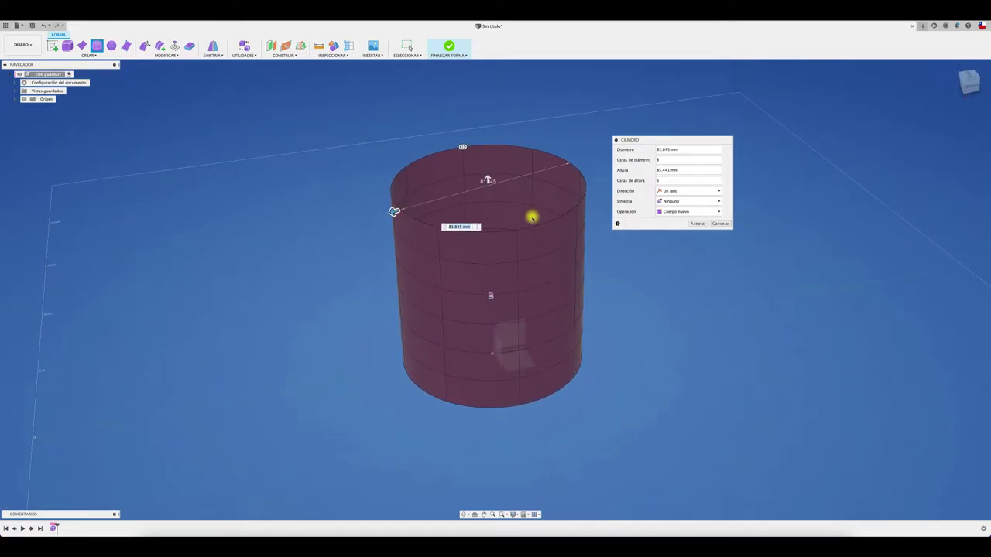
shift+middle_drag(552, 221, 494, 305)
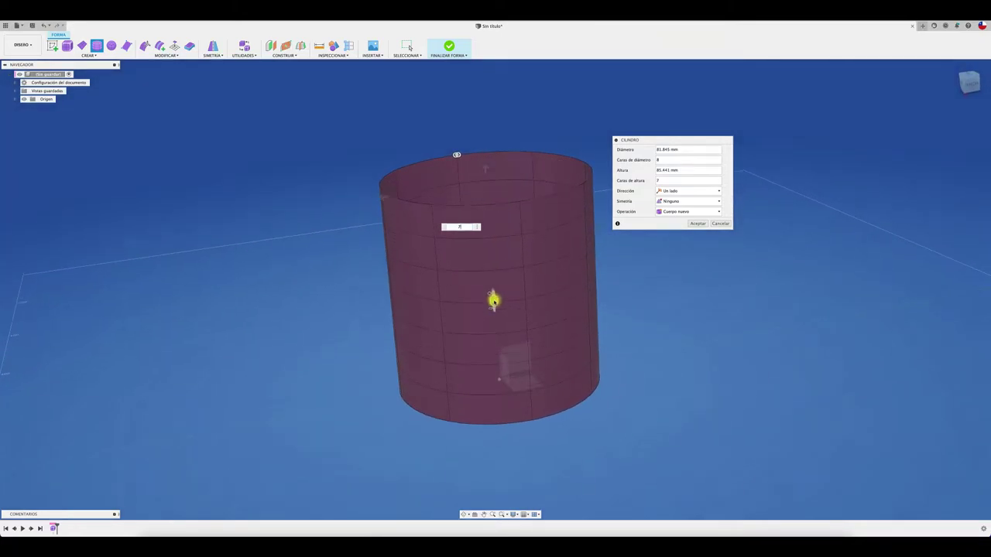
drag(484, 171, 483, 139)
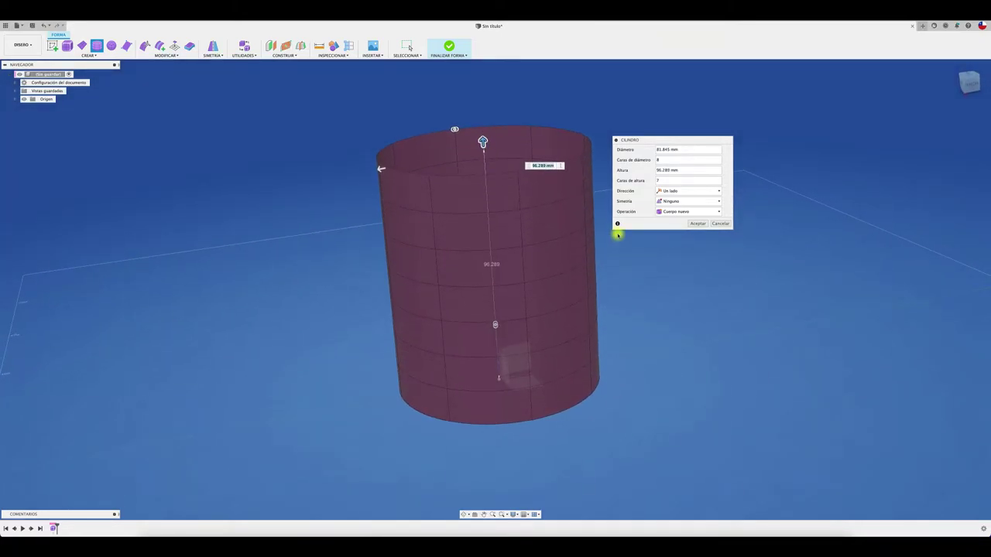
shift+middle_drag(617, 232, 679, 256)
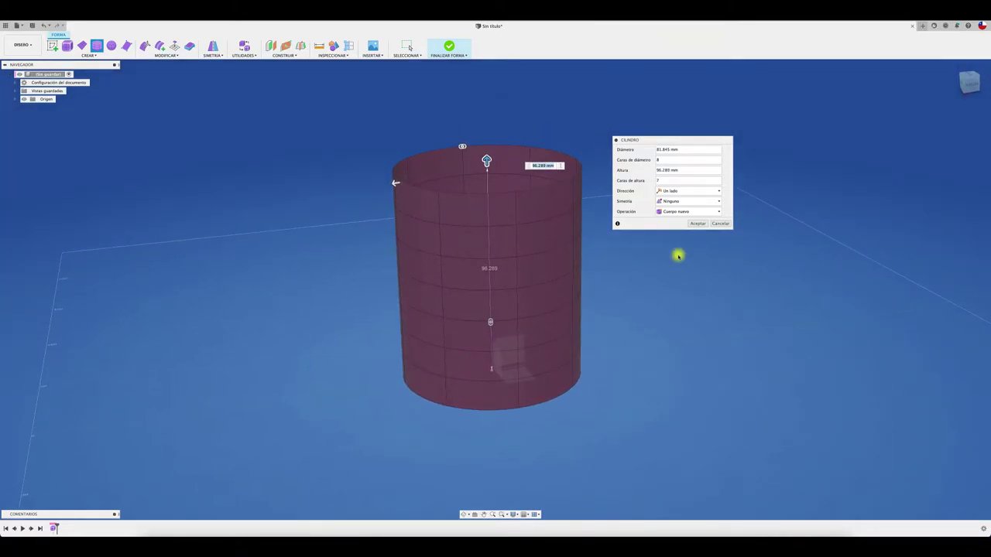
click(692, 170)
text(1000)
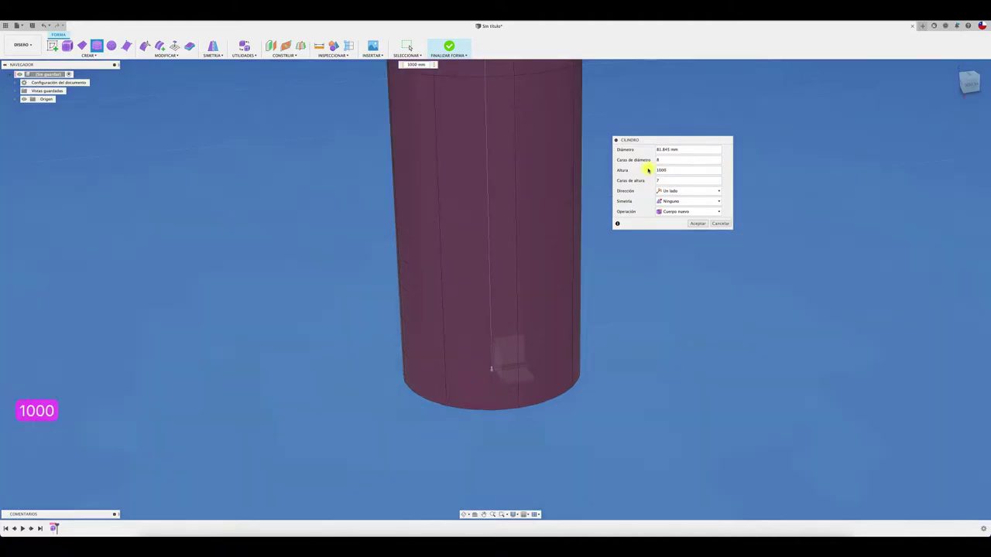
key(BackSpace)
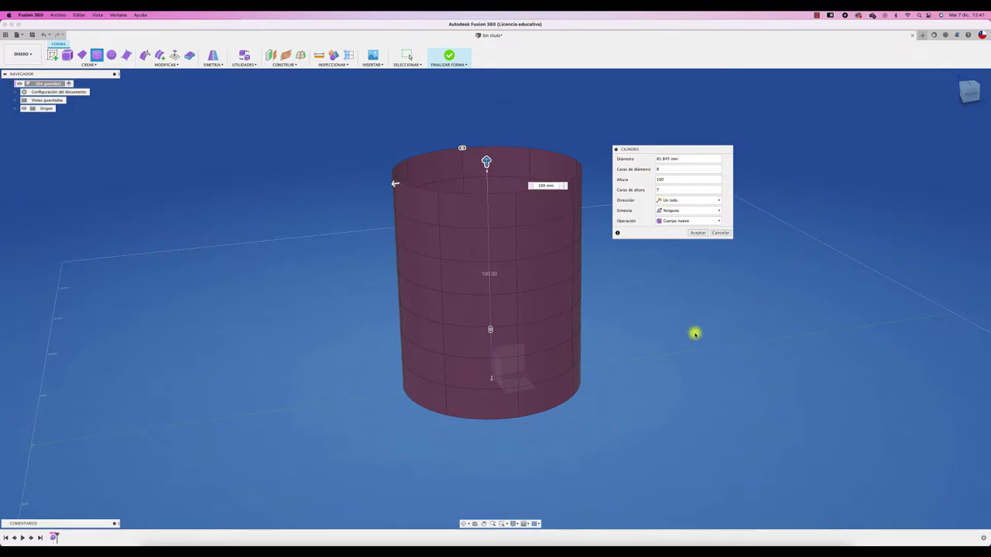
click(698, 233)
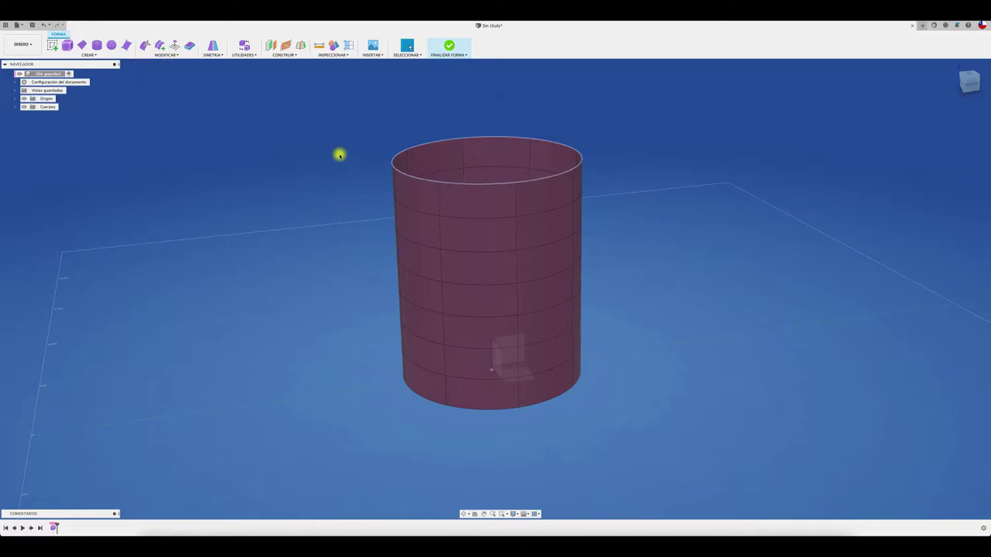
Scale the cylinder's top rim outward by about 1.863 in Edit Form to flare the opening
click(145, 45)
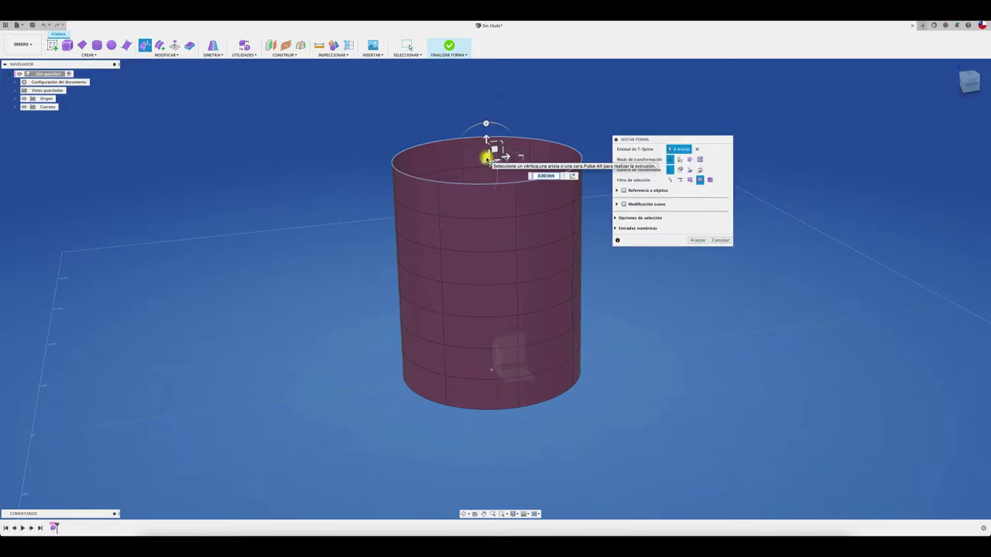
mouse_move(486, 159)
mouse_down()
mouse_move(480, 137)
mouse_move(478, 183)
mouse_move(475, 159)
mouse_move(472, 169)
mouse_up()
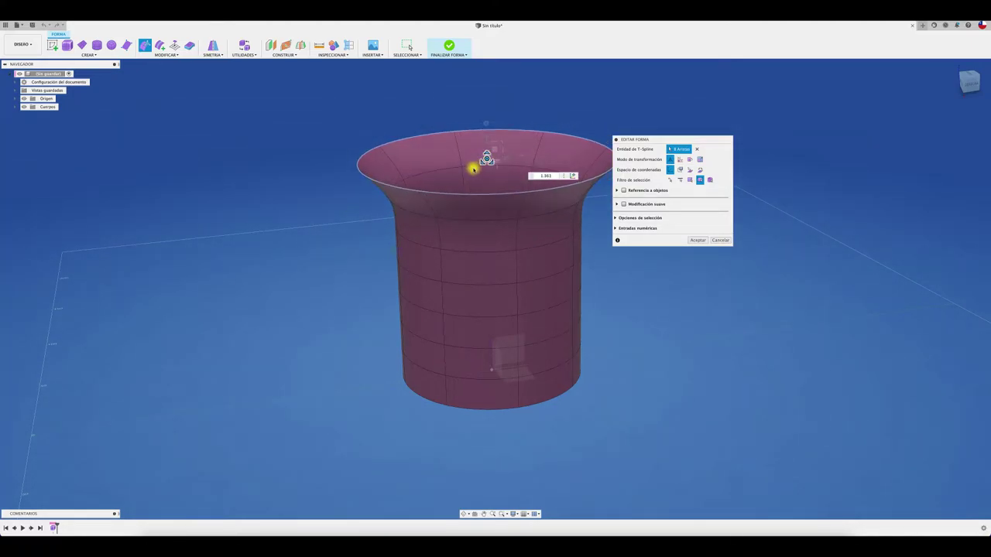
Accept the rim flare and bulge the body's middle edge loop outward
click(698, 240)
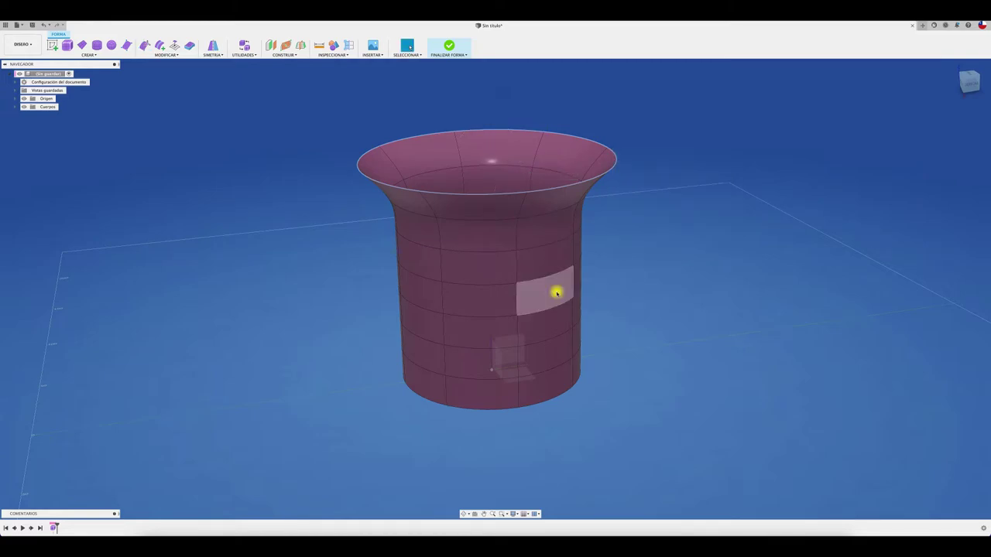
double_click(535, 280)
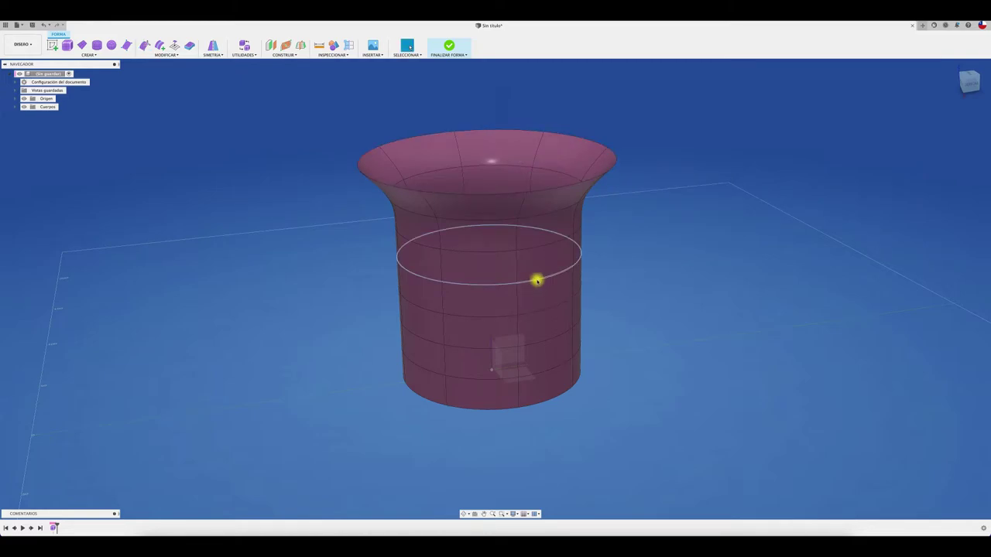
click(144, 46)
drag(491, 249, 489, 248)
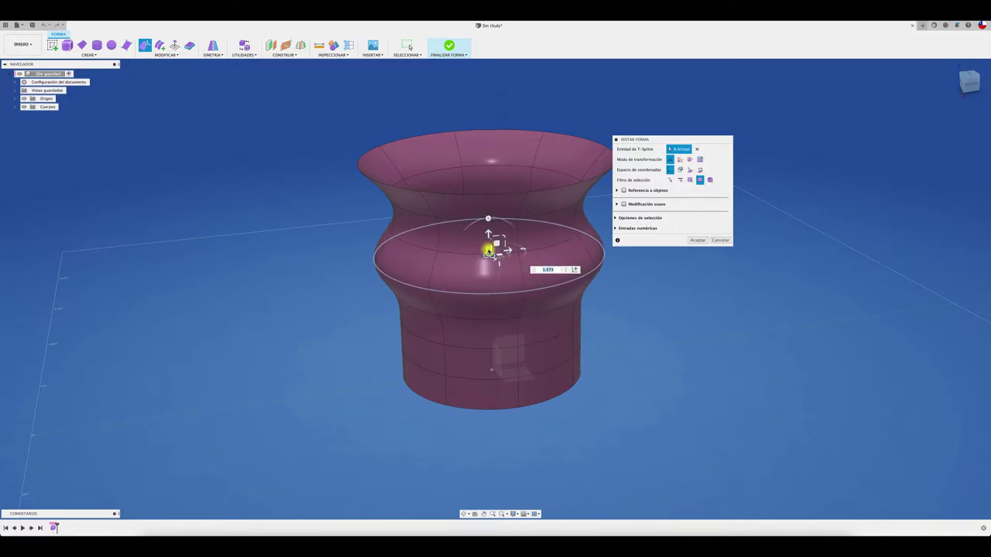
Widen the lower edge loop and bottom rim loop so the foot flares, then accept
double_click(474, 380)
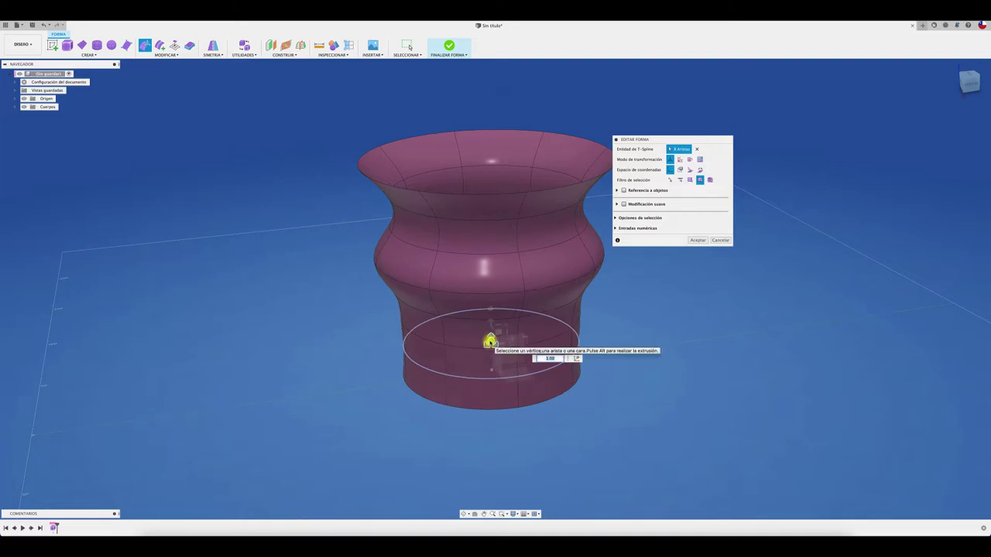
drag(491, 342, 491, 338)
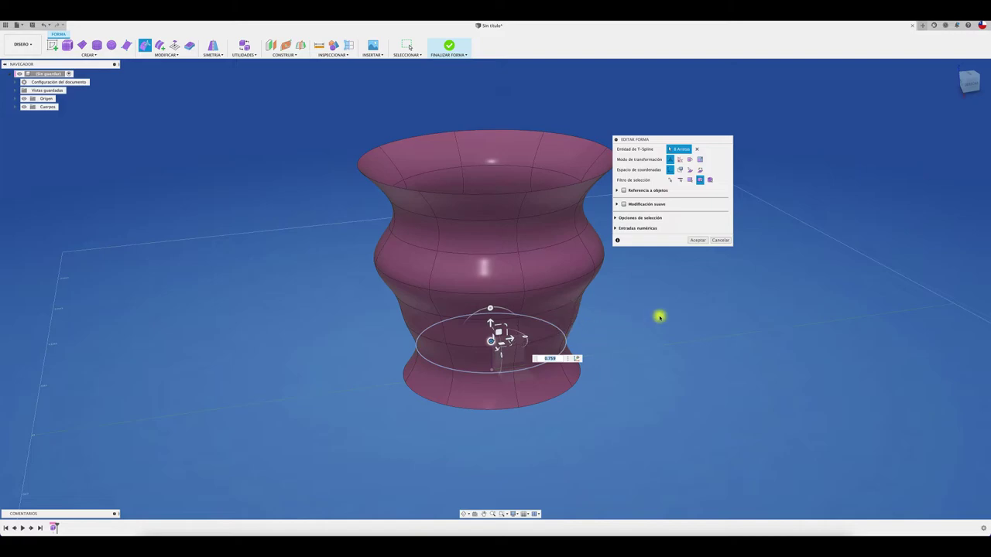
double_click(558, 397)
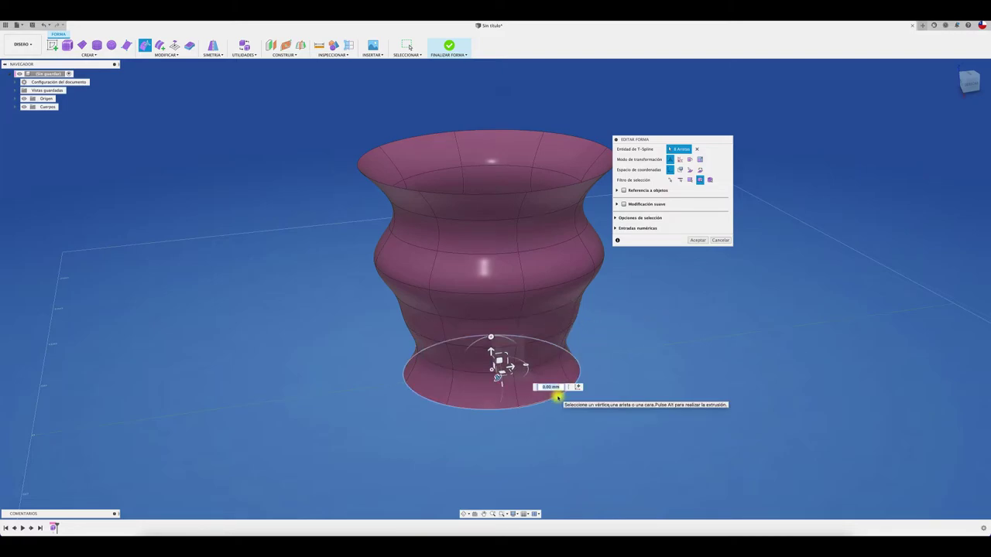
drag(491, 370, 491, 369)
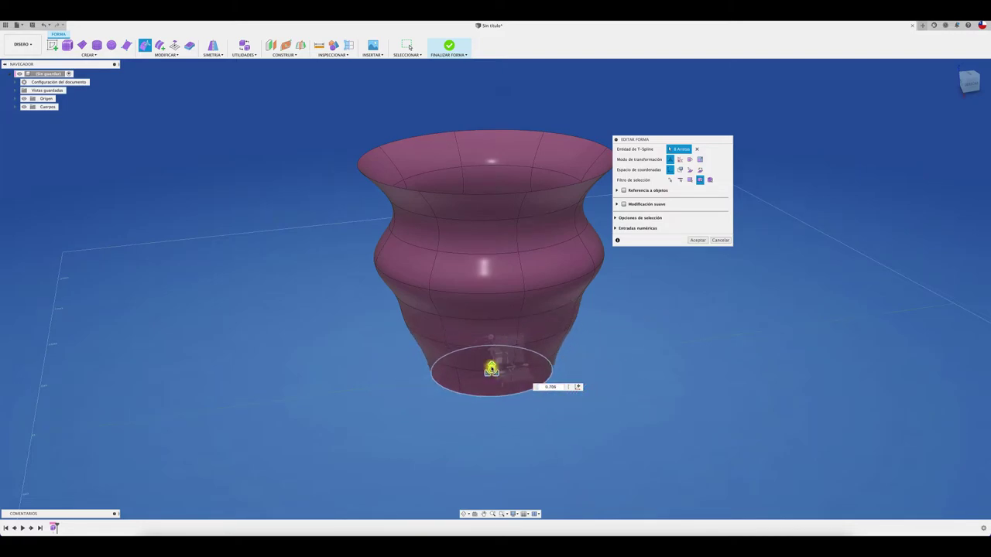
shift+middle_drag(575, 358, 522, 405)
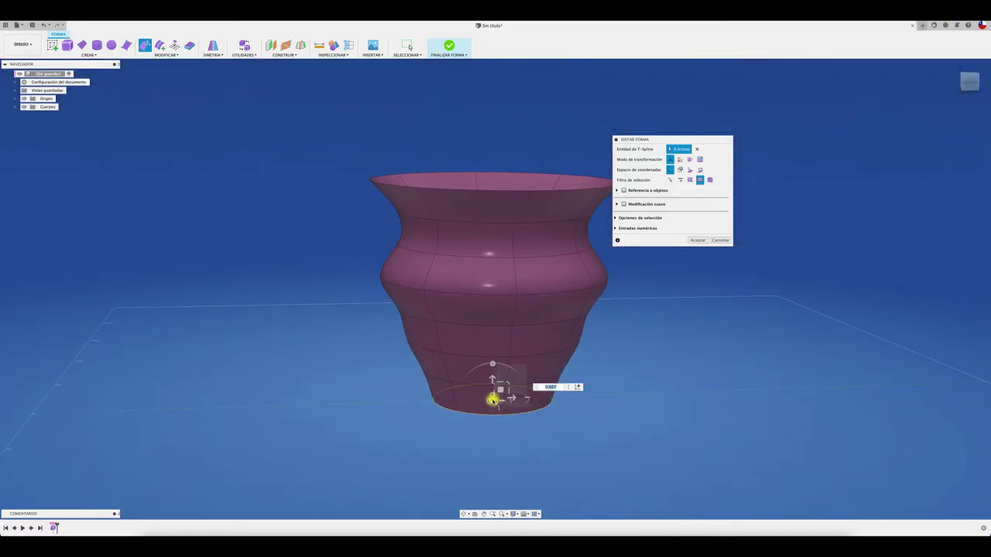
drag(492, 398, 560, 344)
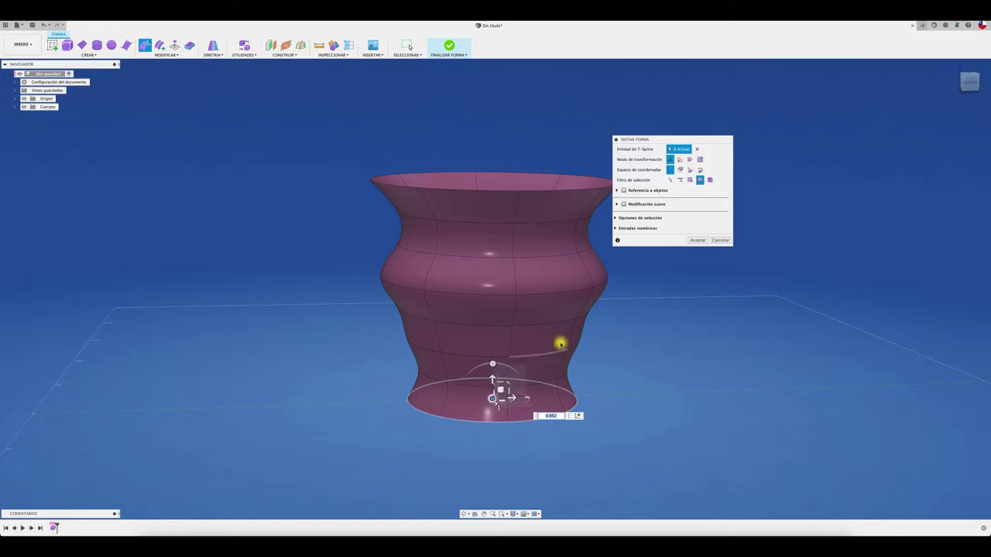
click(697, 240)
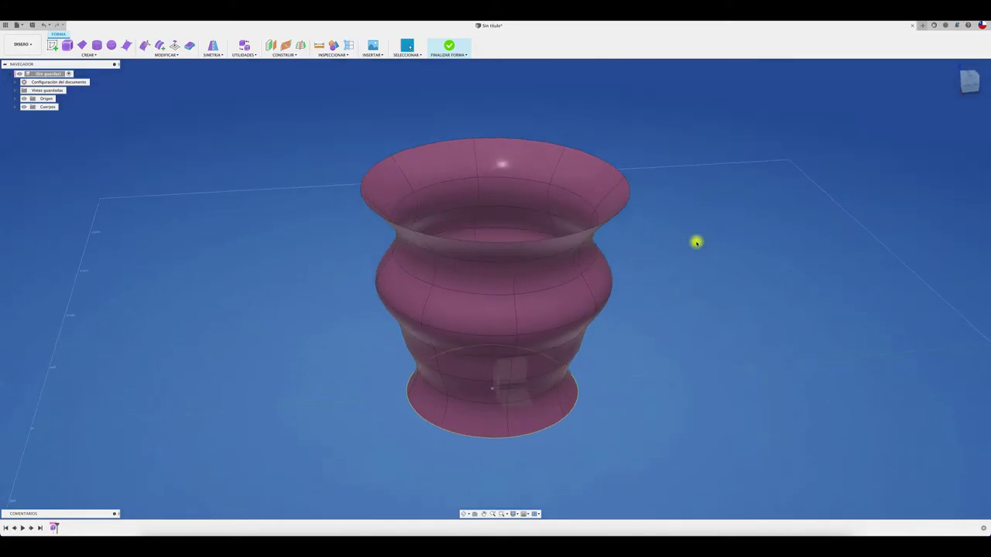
Fill the vase's bottom opening with Fill Hole in Contraer mode
mouse_move(697, 242)
shift+middle_down()
mouse_move(720, 252)
mouse_move(706, 288)
shift+middle_up()
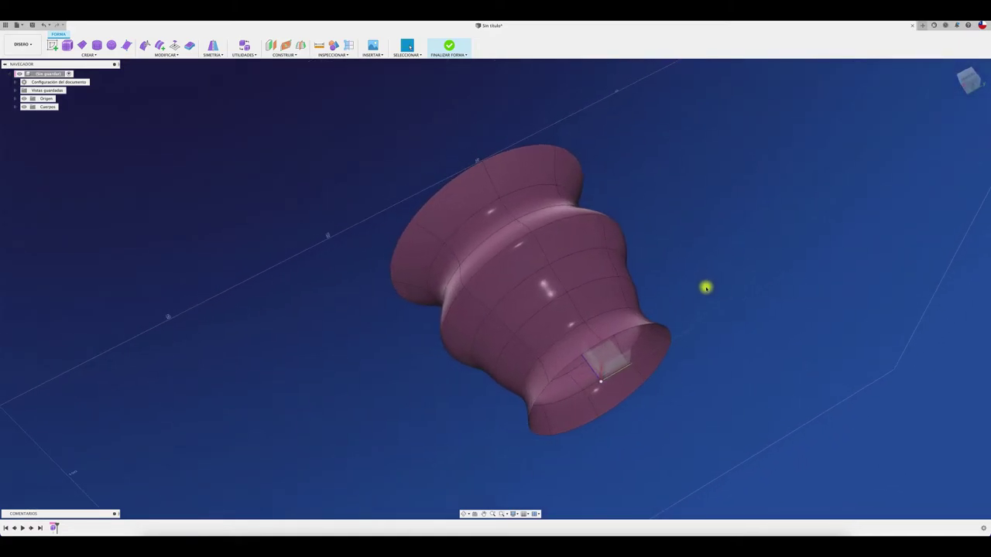
shift+middle_drag(365, 250, 199, 104)
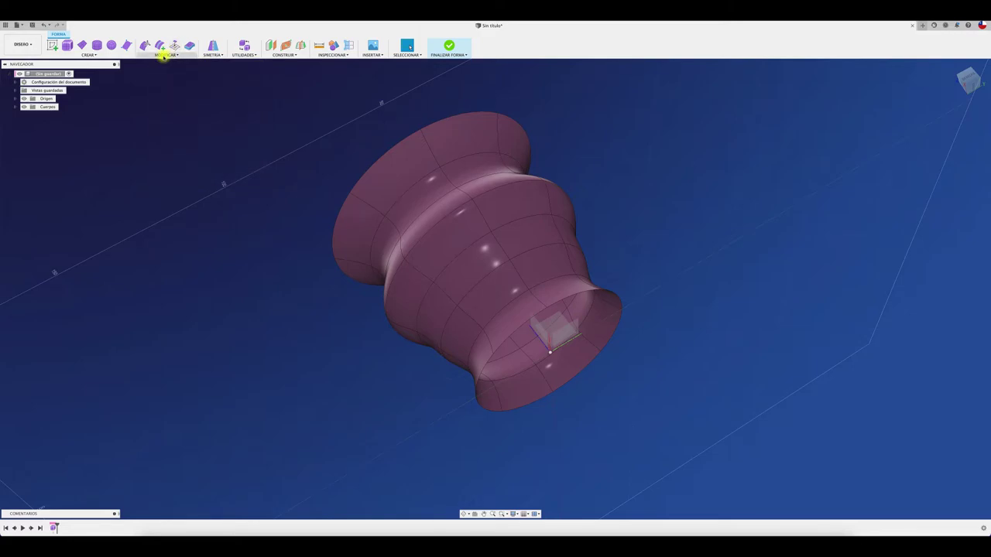
click(174, 45)
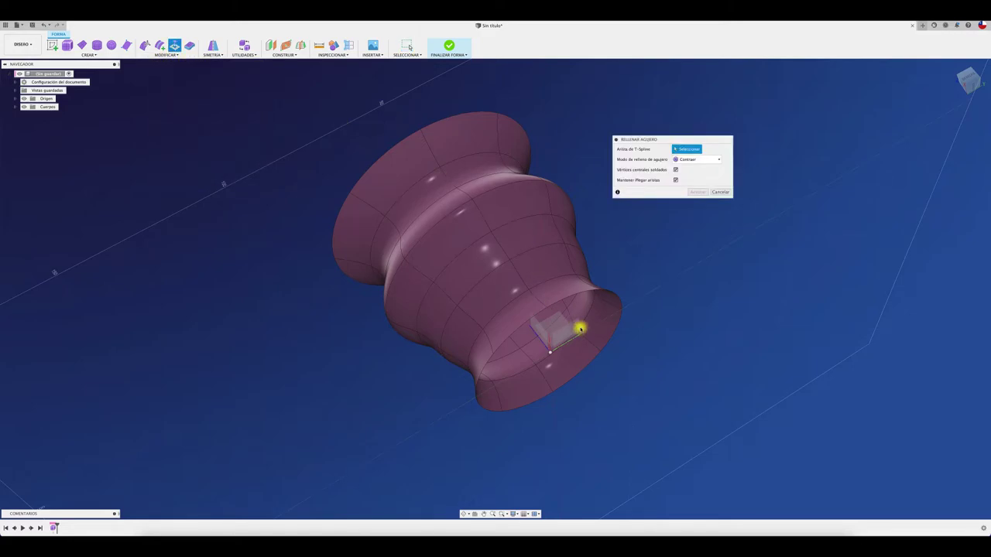
click(569, 297)
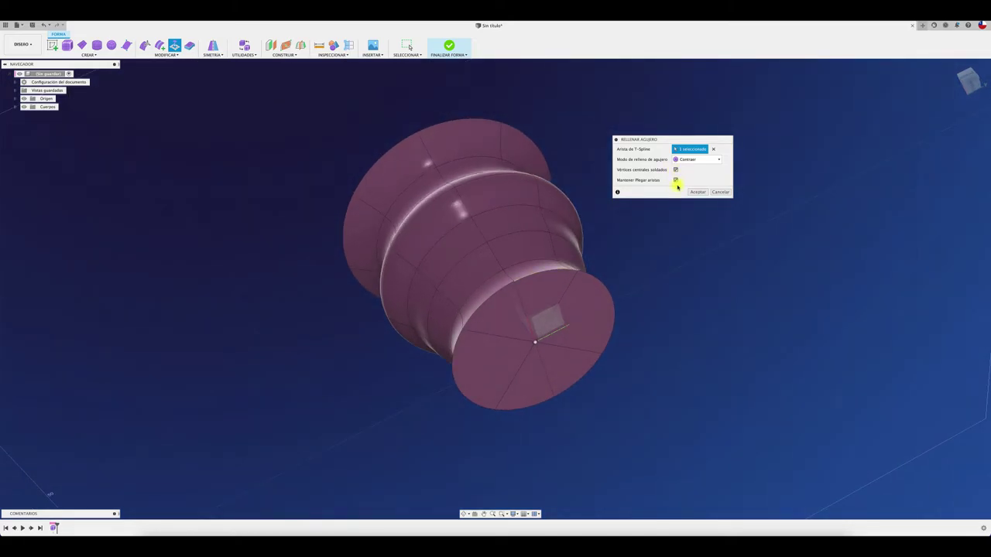
click(718, 163)
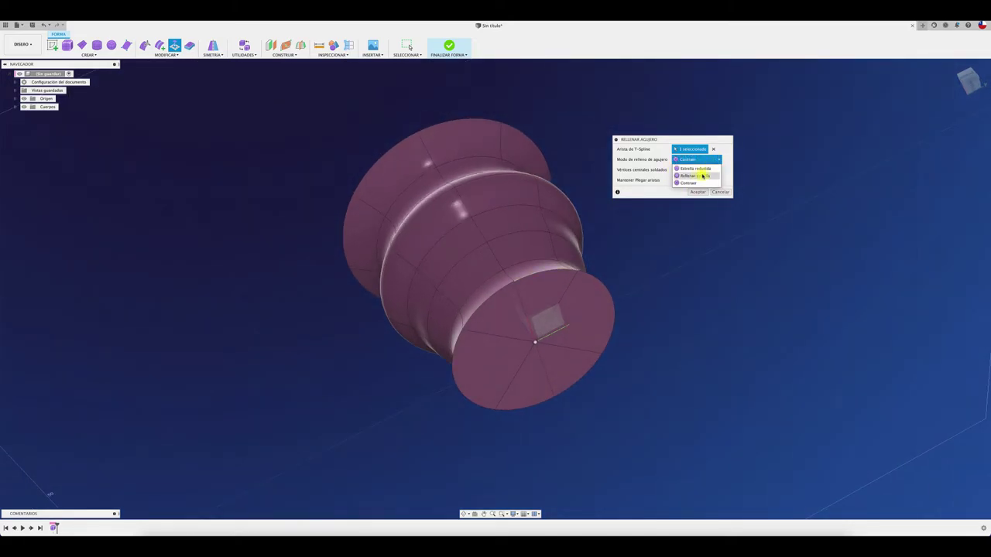
click(700, 172)
click(699, 160)
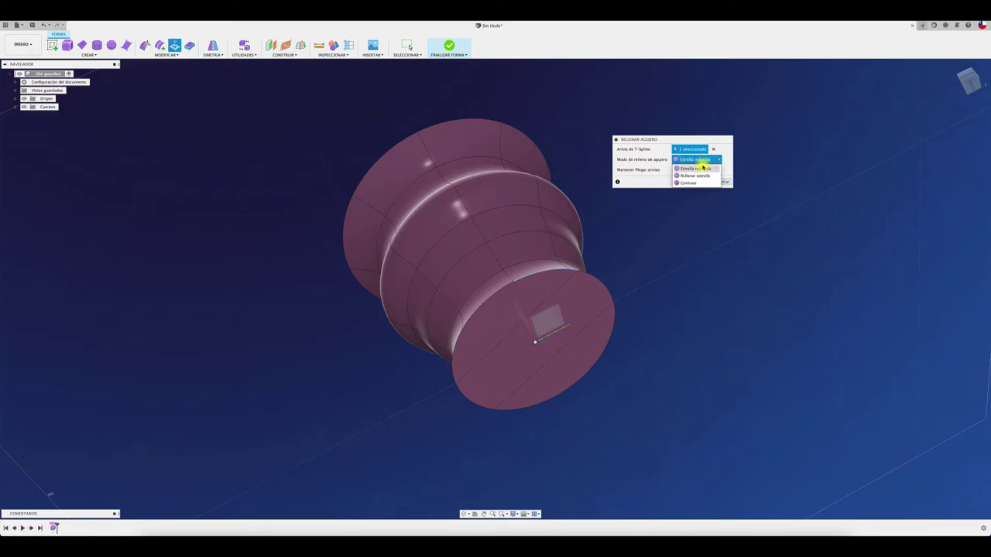
click(699, 177)
click(697, 160)
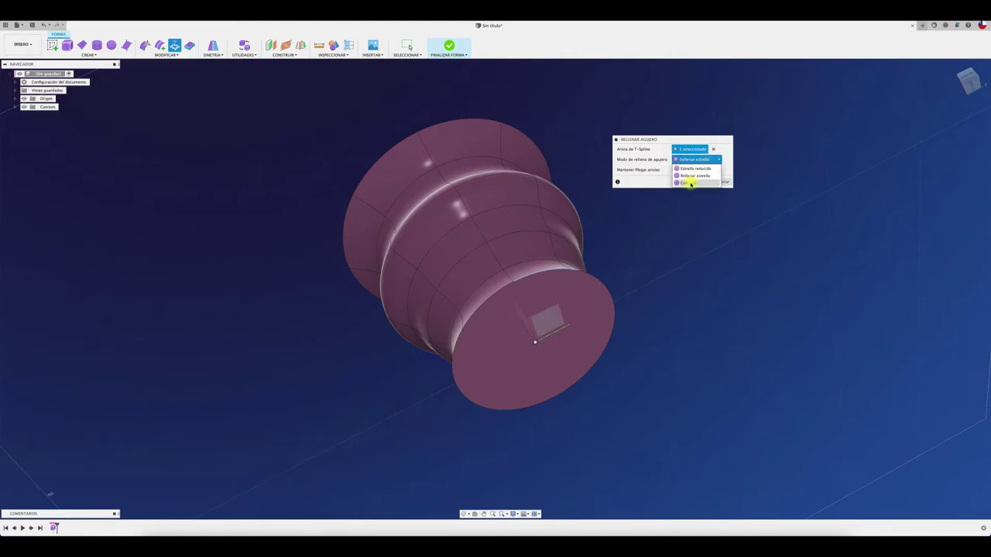
click(691, 183)
shift+middle_drag(686, 199, 698, 192)
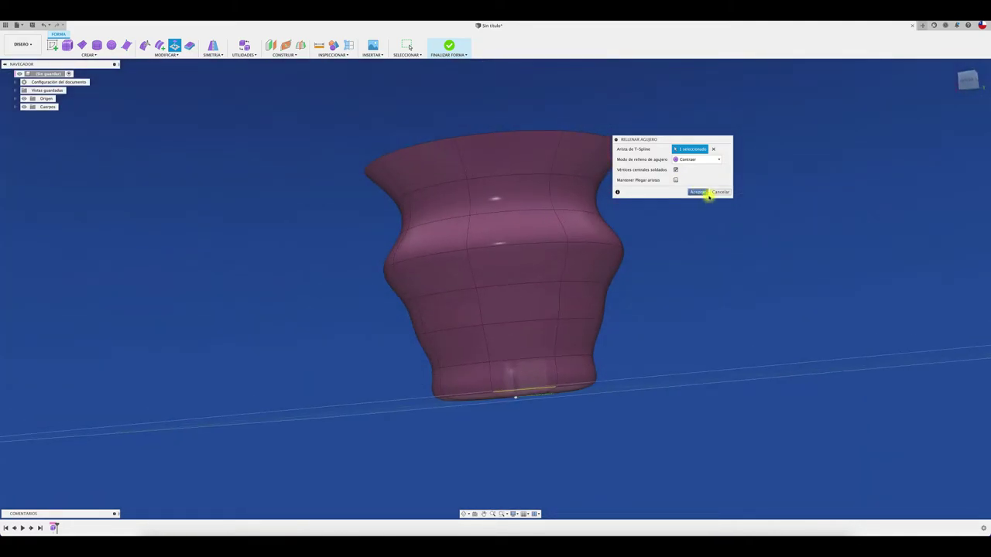
click(697, 193)
key(F6)
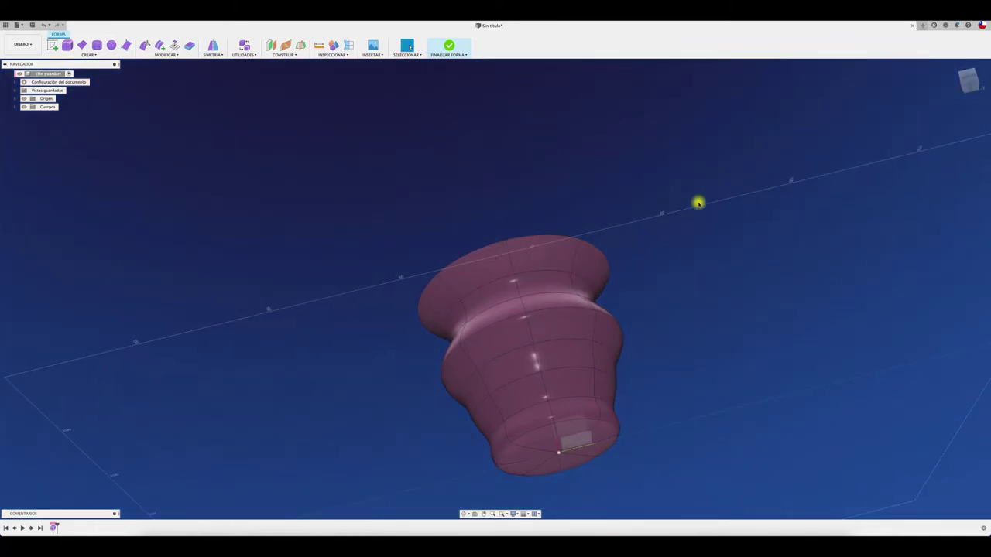
shift+middle_drag(699, 201, 271, 174)
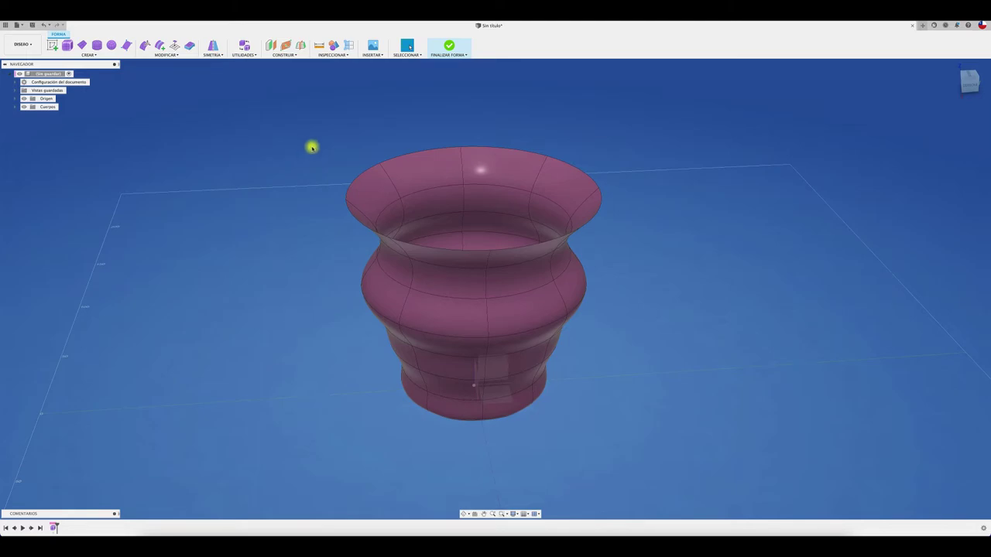
double_click(461, 171)
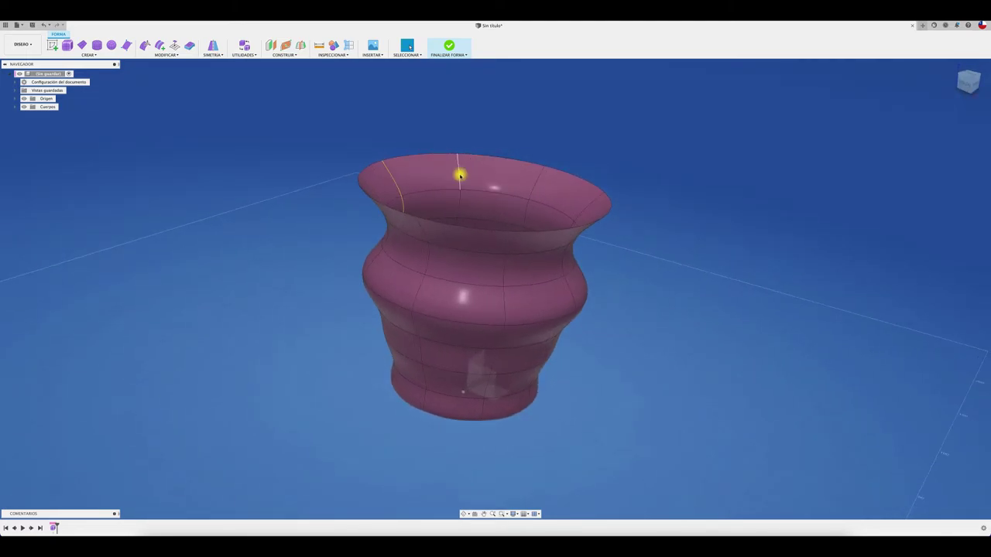
double_click(455, 191)
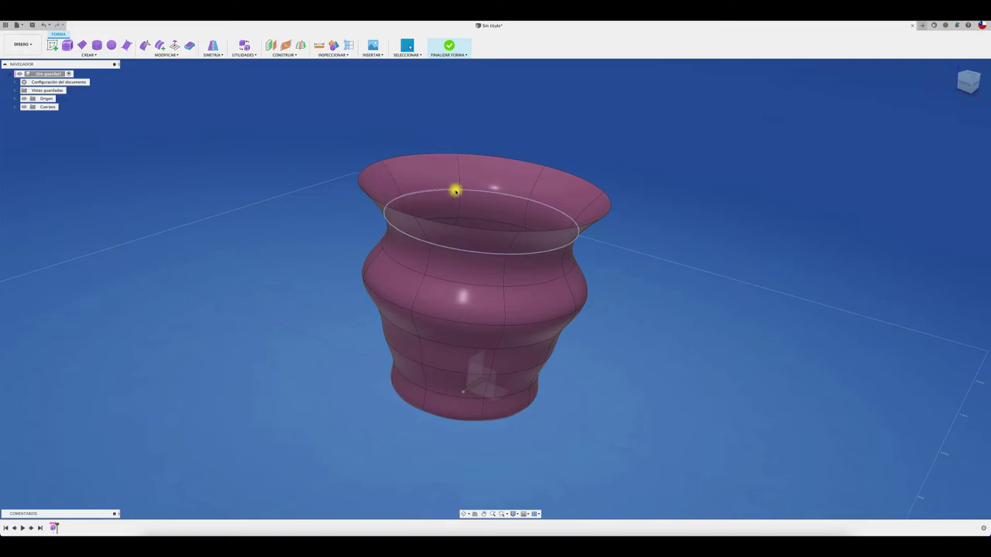
click(535, 286)
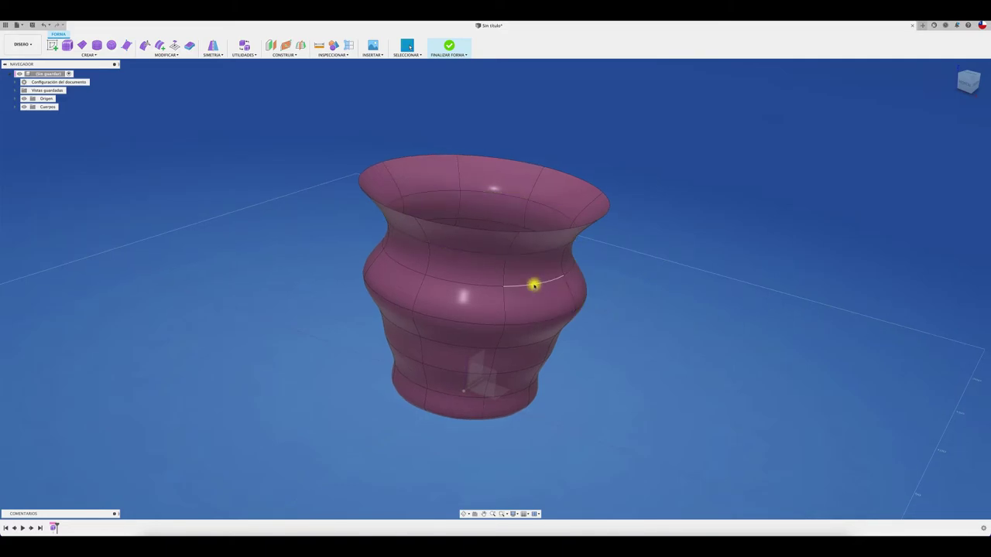
double_click(536, 315)
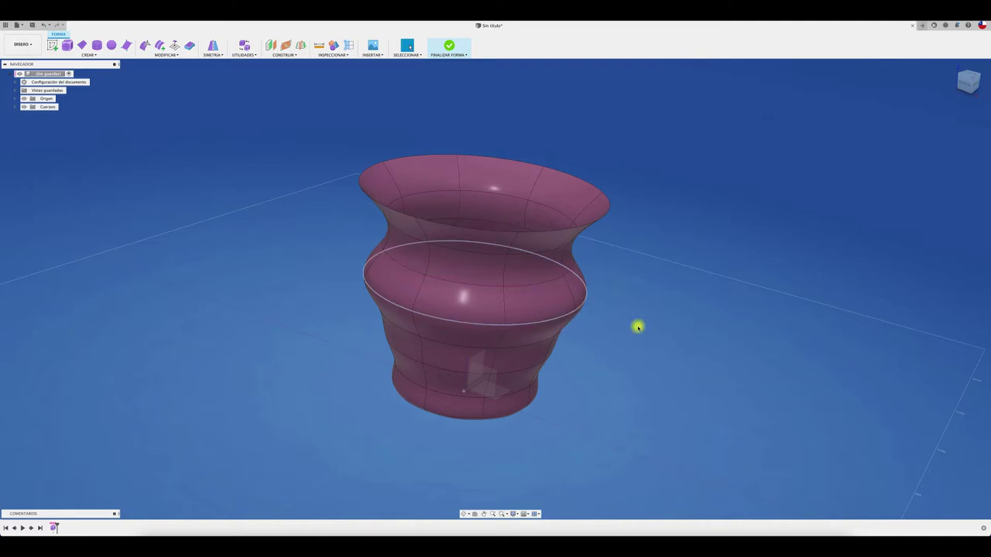
click(741, 330)
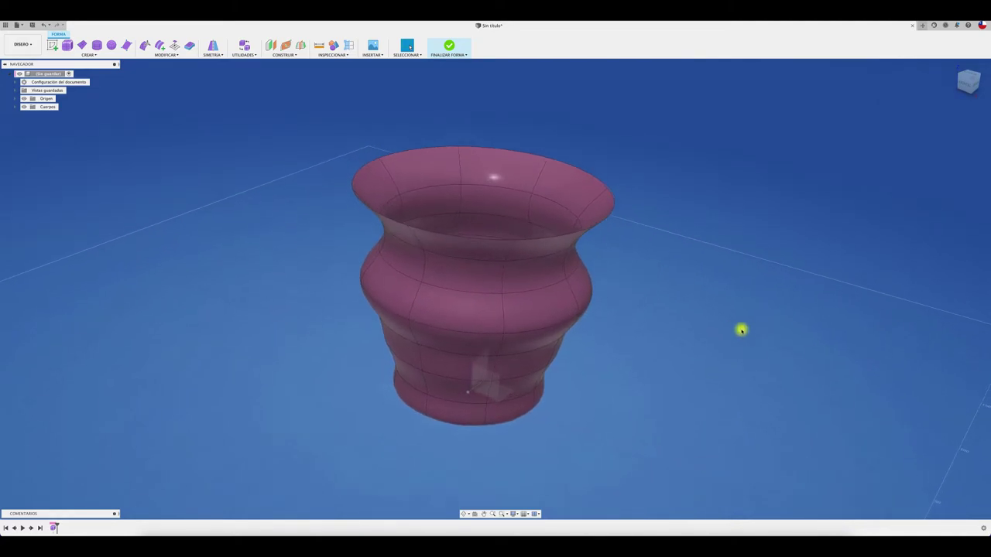
Start a pipe and window-select all of the vase's edges as its paths
click(89, 54)
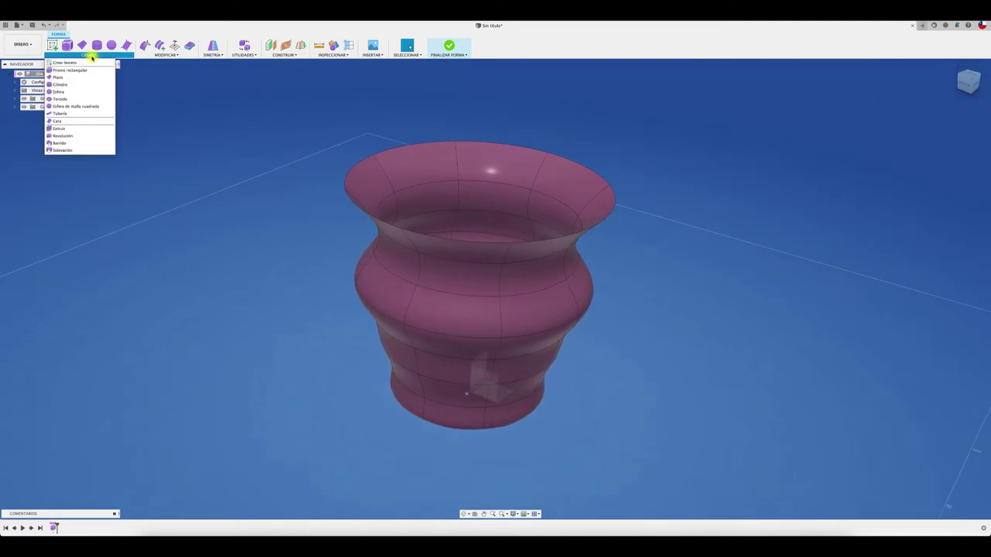
click(77, 113)
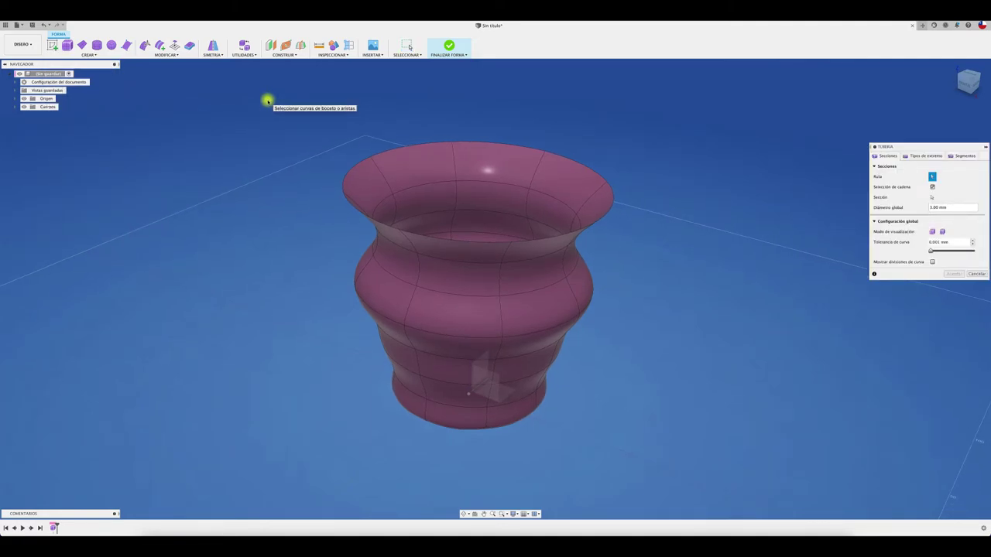
drag(268, 100, 672, 455)
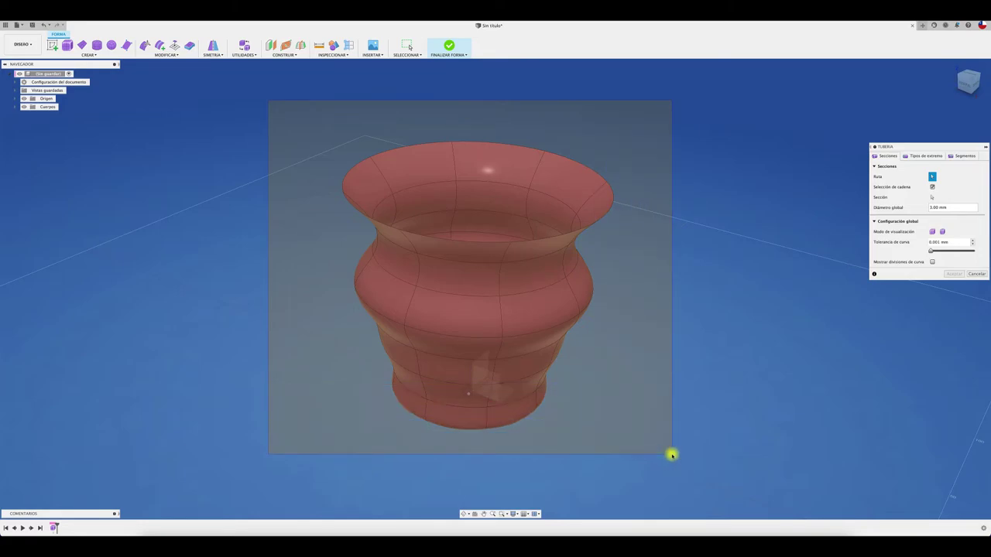
drag(672, 455, 672, 456)
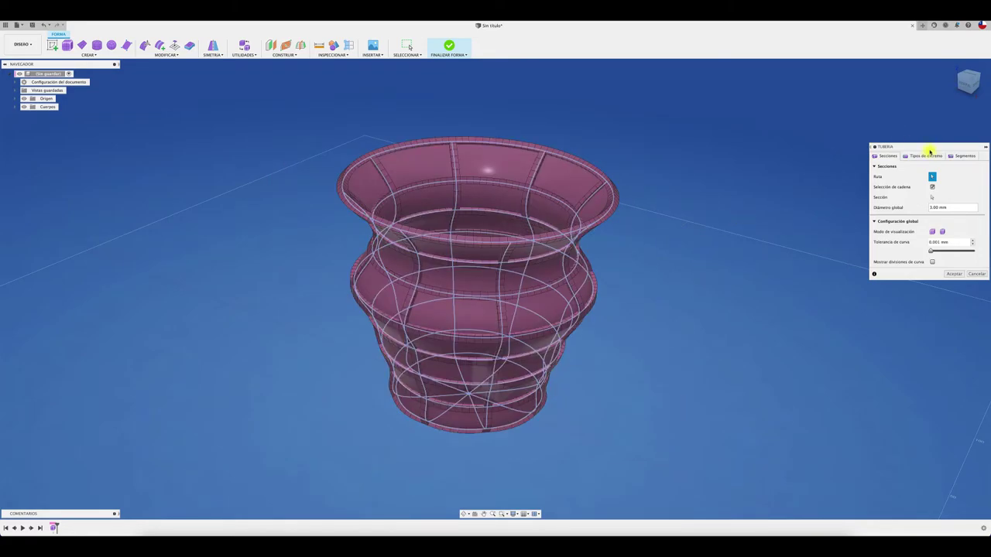
drag(929, 148, 798, 151)
mouse_move(798, 151)
shift+middle_down()
mouse_move(646, 210)
mouse_move(736, 210)
shift+middle_up()
Give the pipes a 3 mm global diameter and square end type, and create them
click(811, 211)
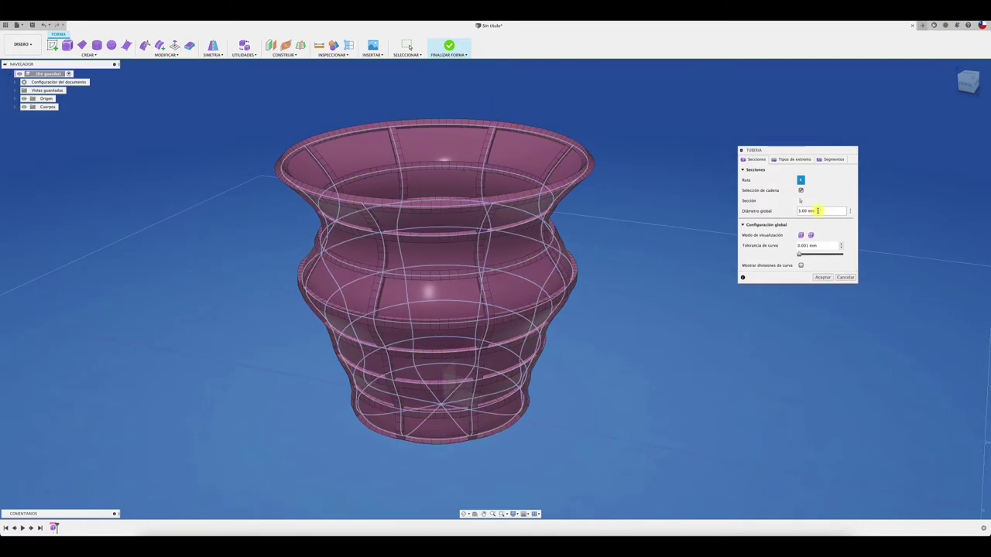
click(811, 237)
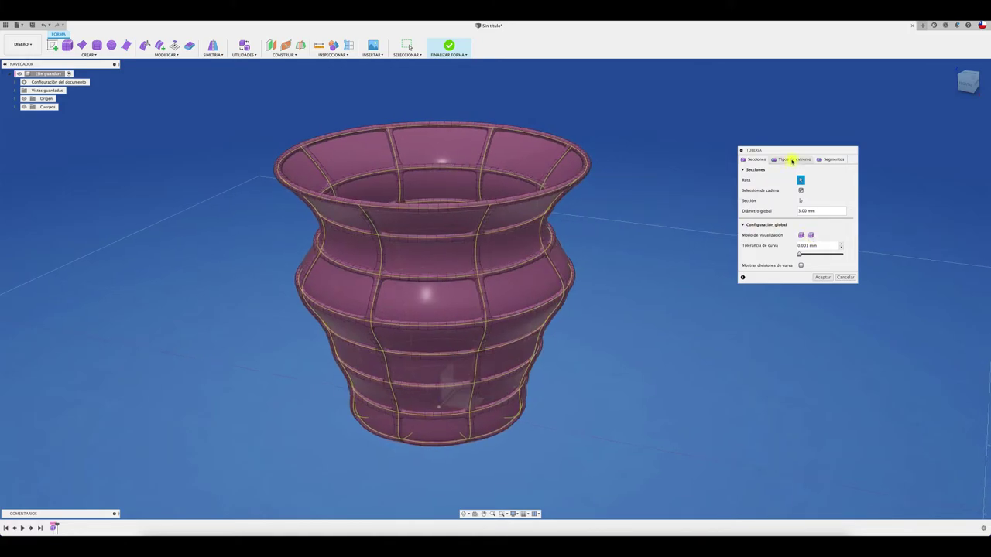
click(793, 159)
click(821, 190)
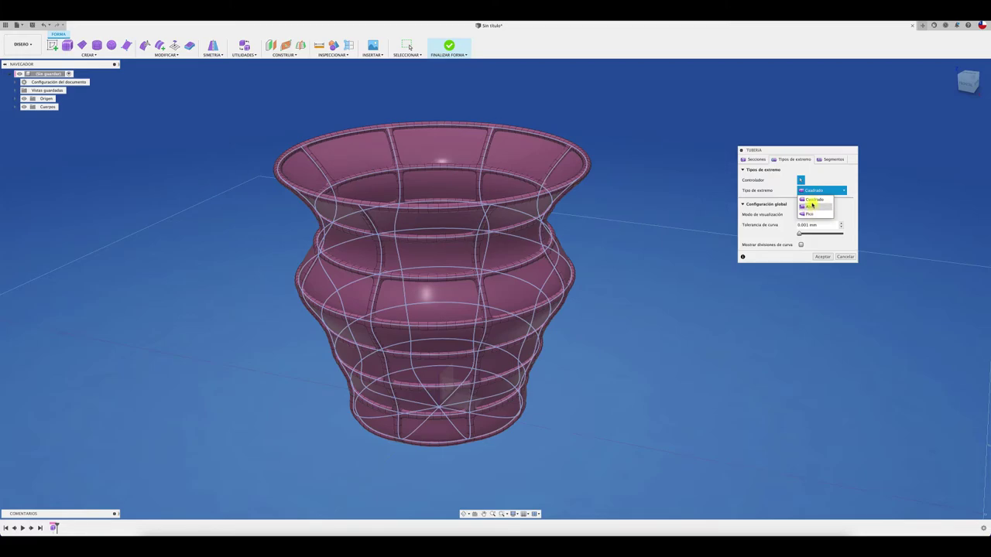
click(811, 201)
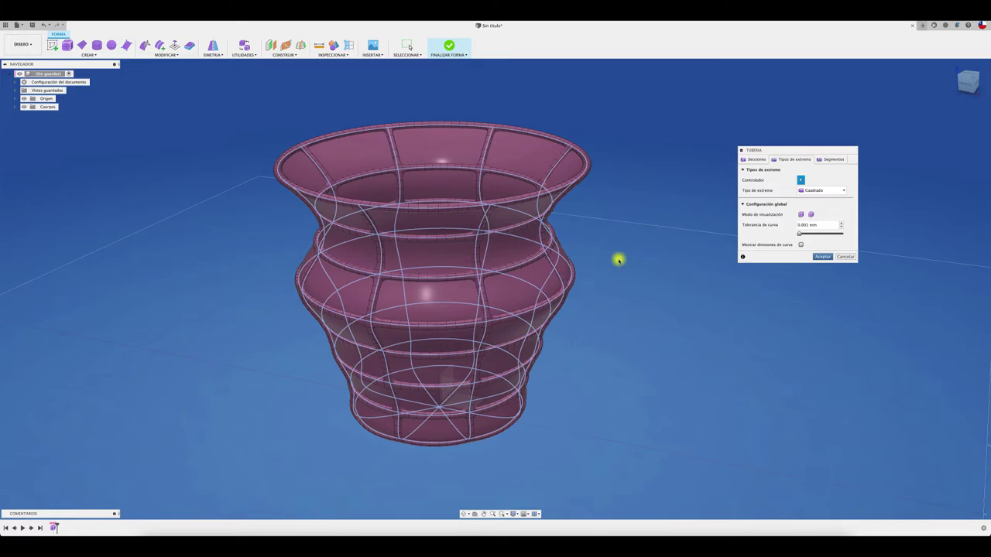
key(Return)
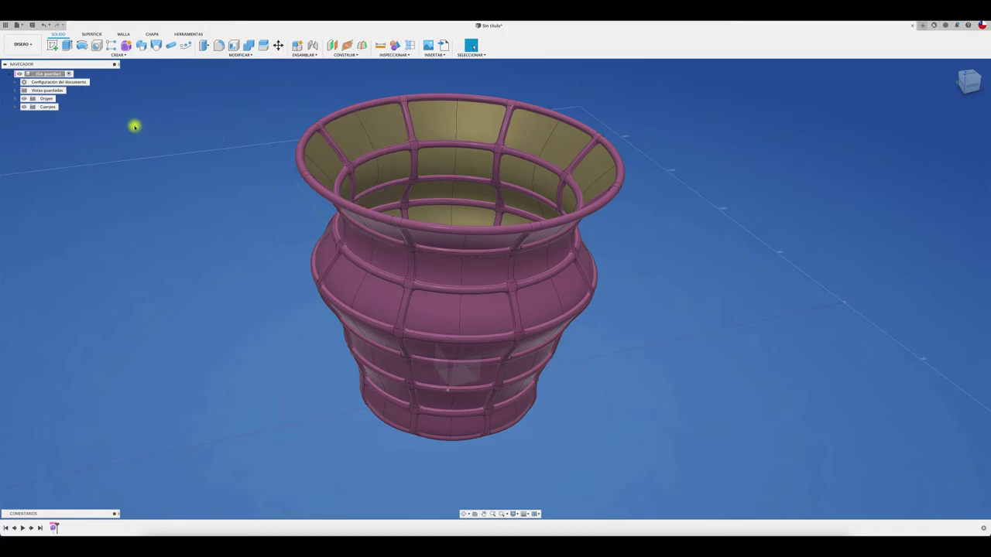
Remove the vase body and convert the pipe lattice body into component Componente1:1
click(15, 108)
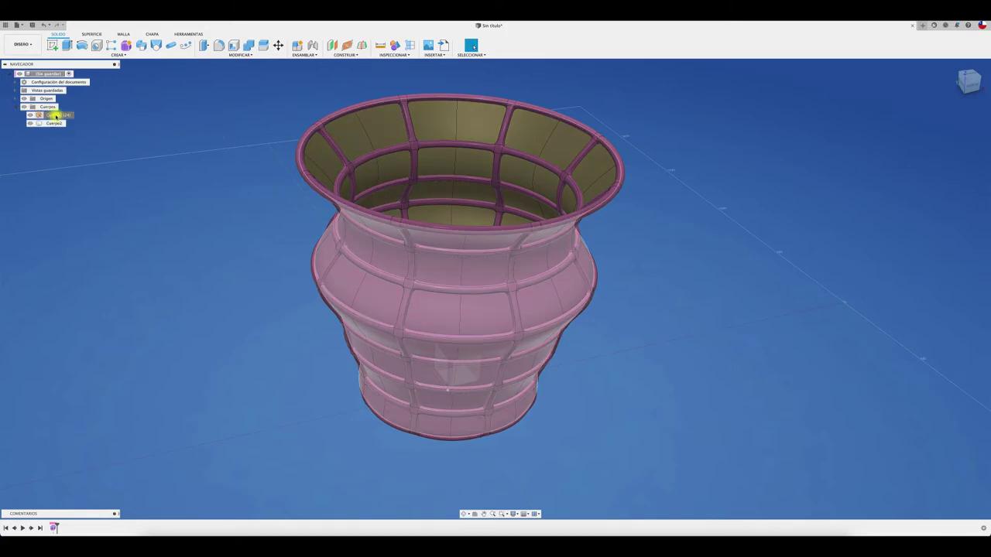
click(56, 114)
click(56, 124)
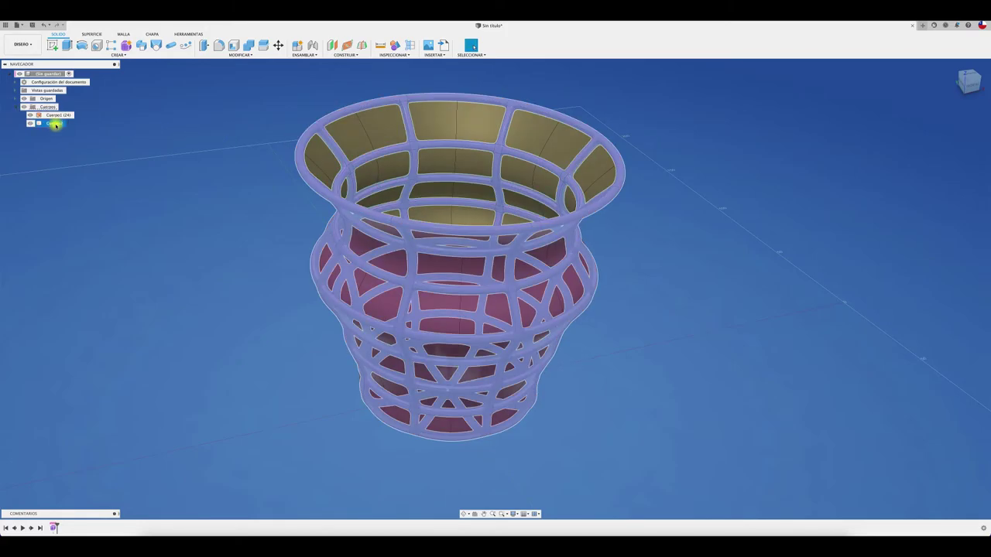
click(54, 115)
right_click(53, 115)
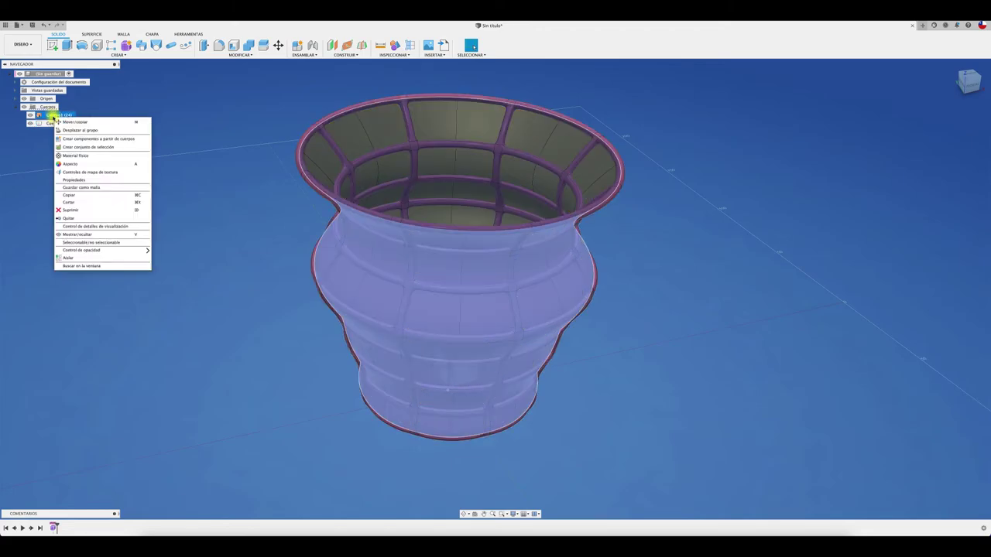
click(71, 219)
right_click(52, 116)
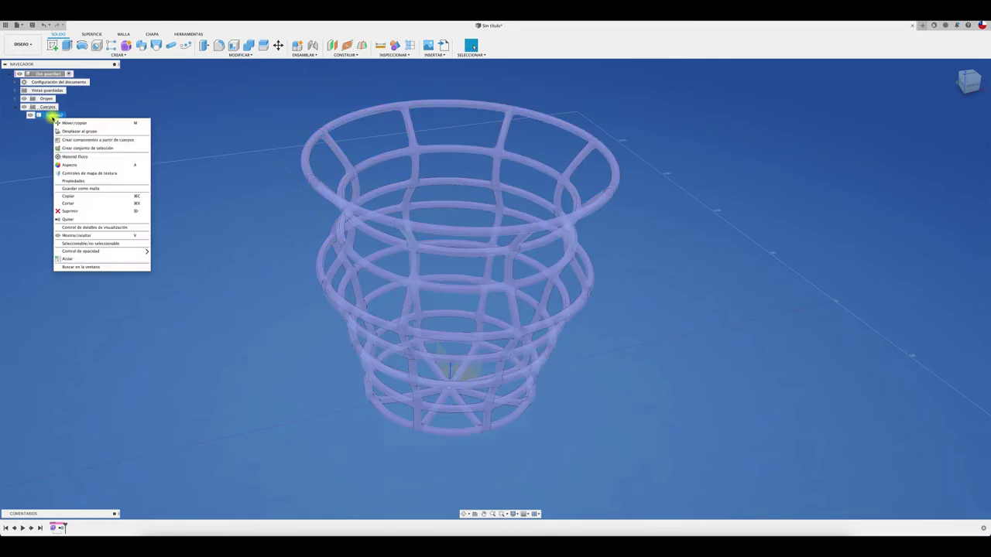
click(97, 140)
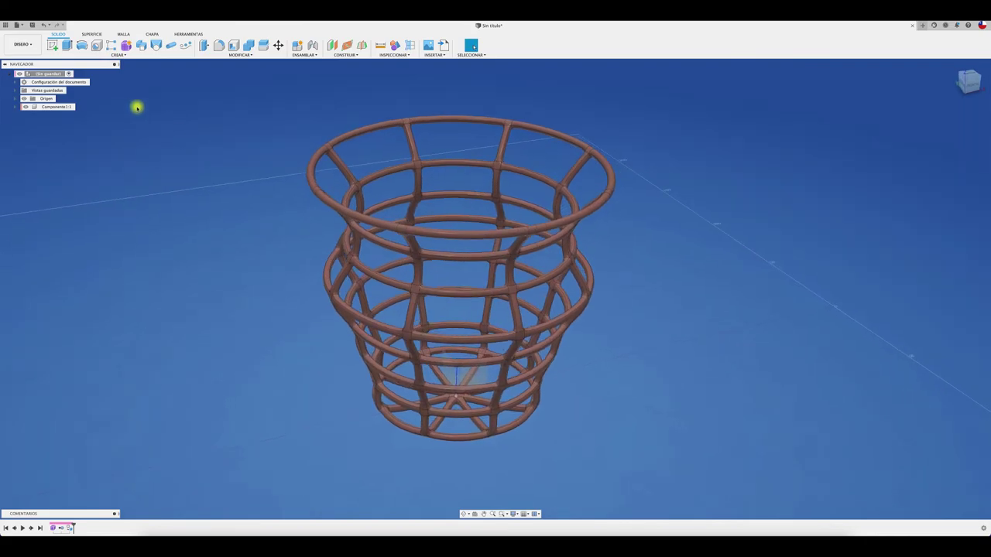
Save the design to the cloud as CONTENEDOR in the JUGUETES folder
click(17, 25)
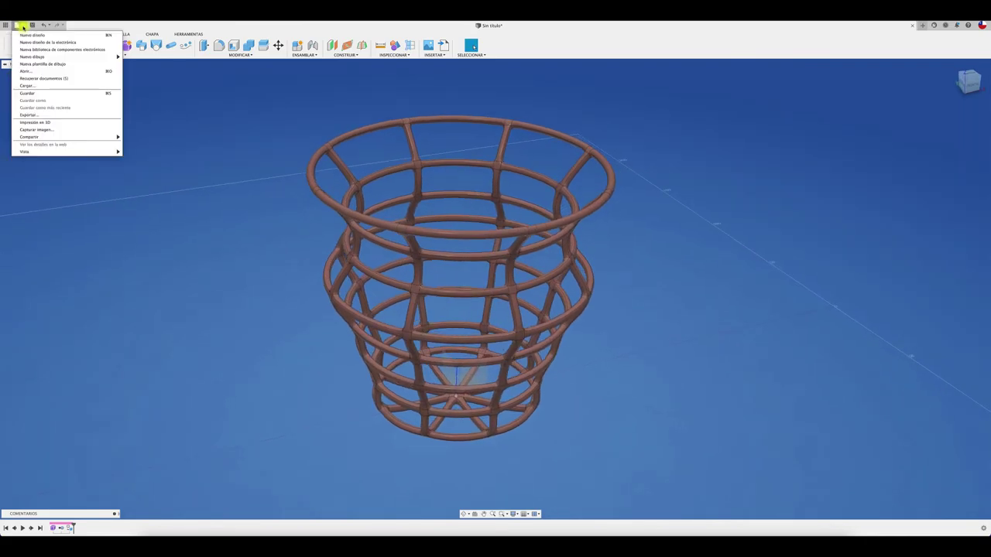
click(43, 116)
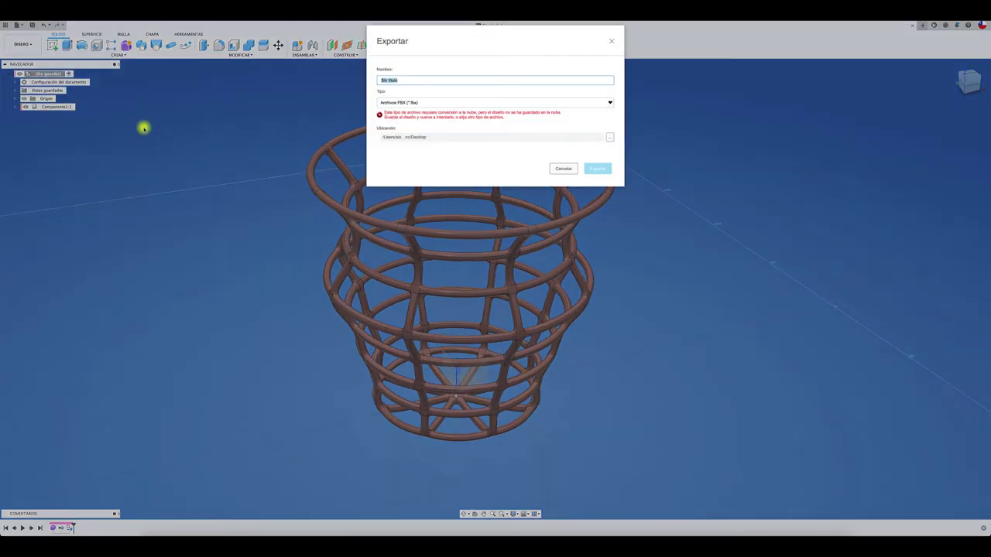
click(564, 168)
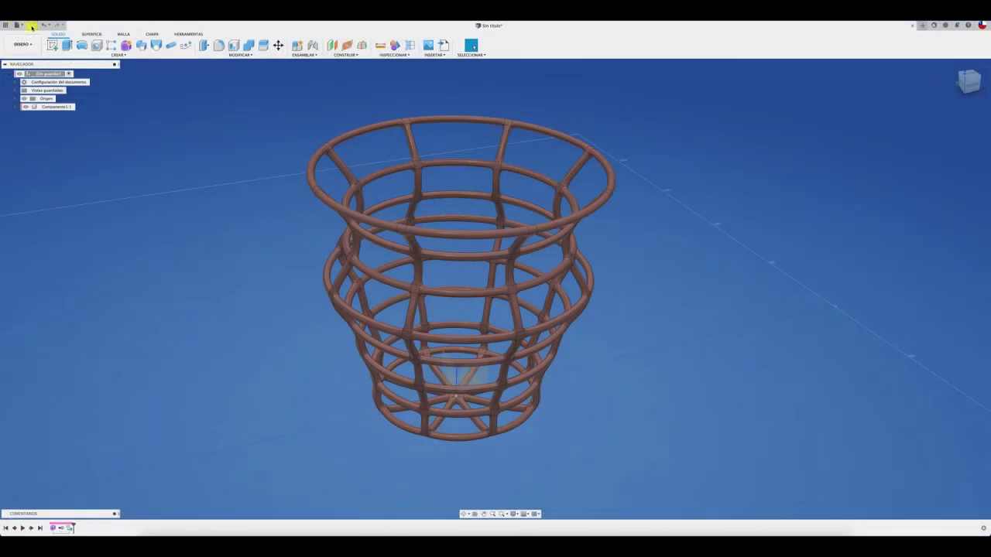
click(32, 24)
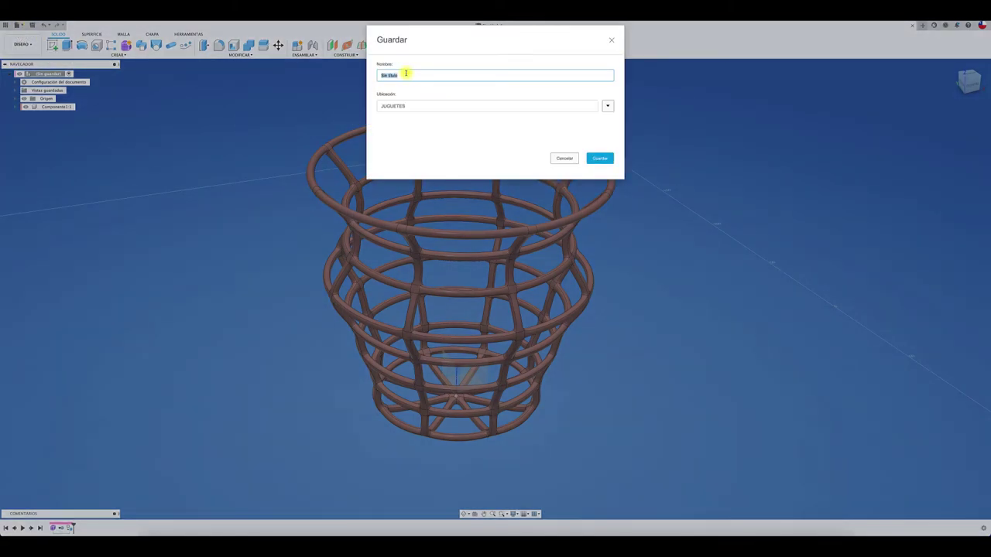
text(C)
text(ONTENEDOR)
click(600, 158)
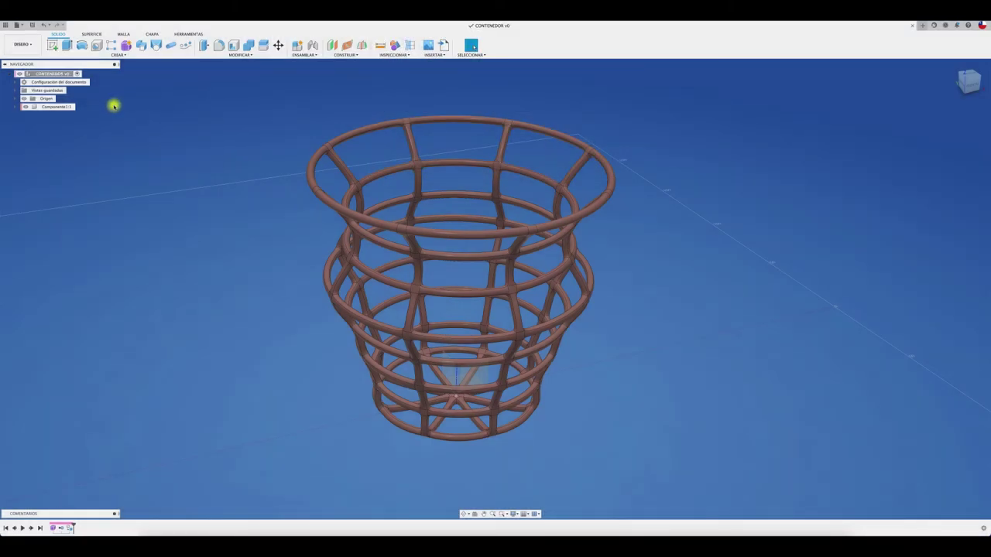
Save Componente1:1 as a 3MF mesh, Componente1.3mf, on the Desktop
right_click(62, 106)
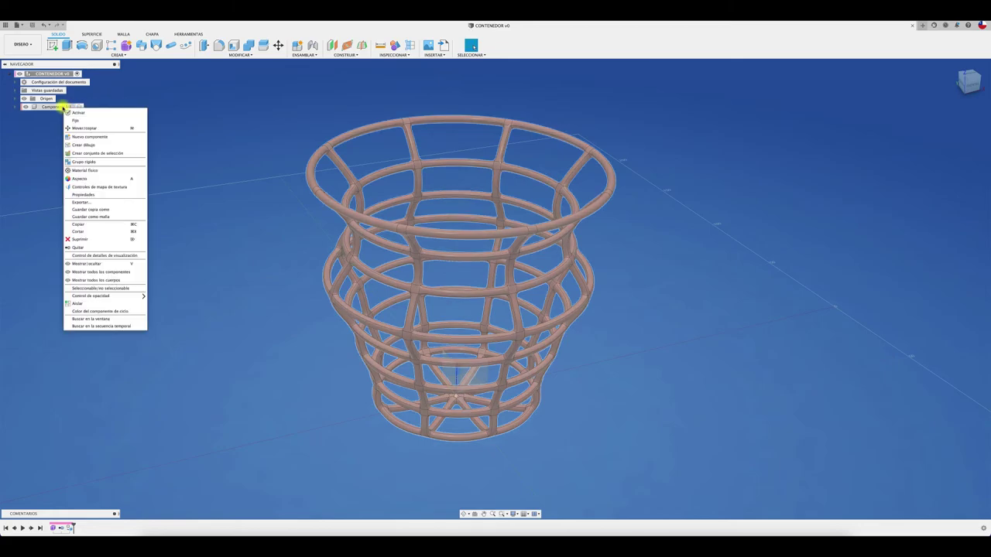
click(107, 217)
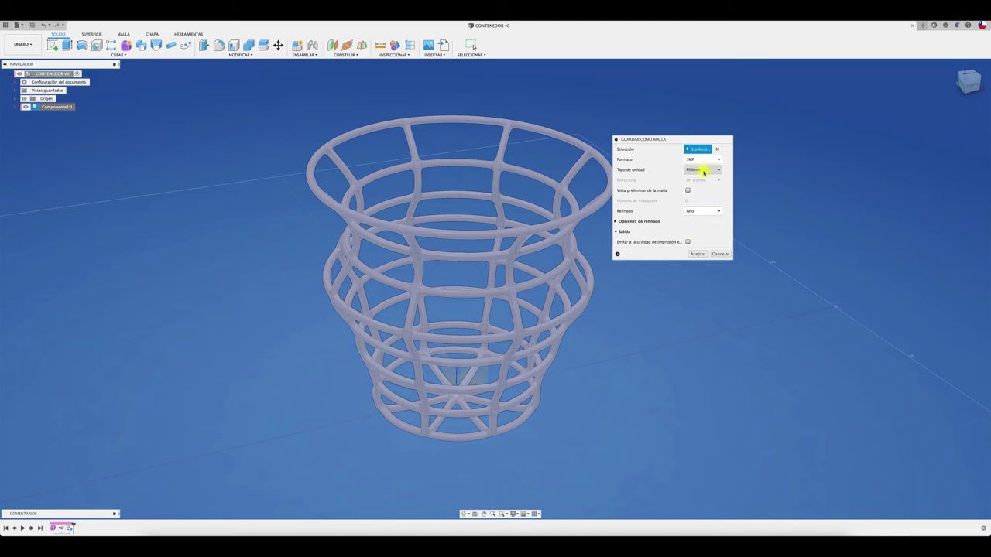
click(688, 161)
click(700, 255)
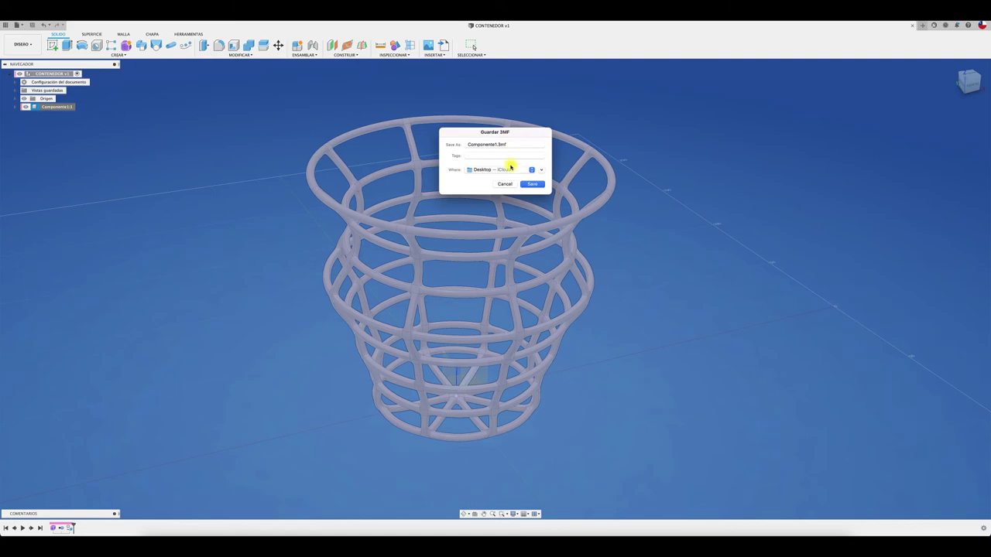
click(535, 186)
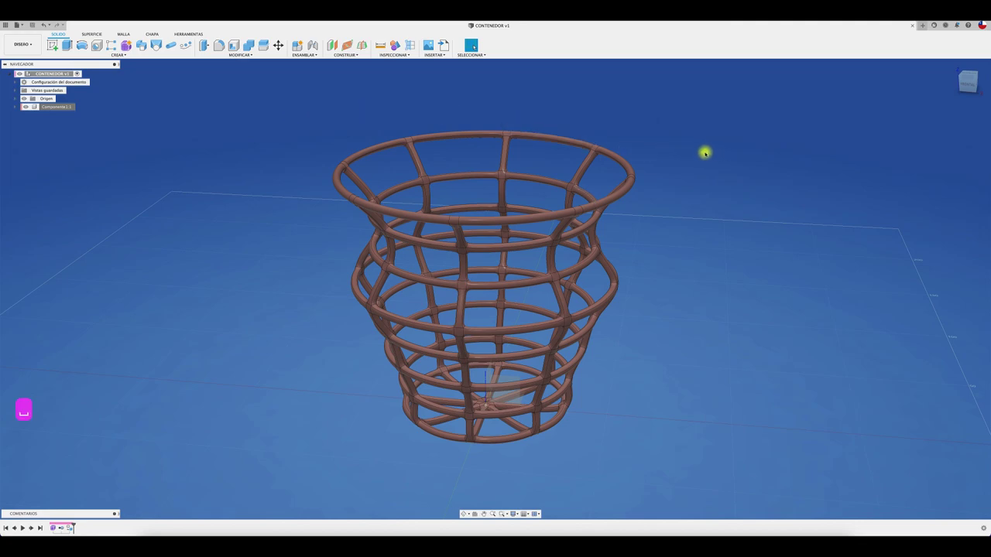
middle_drag(699, 152, 707, 149)
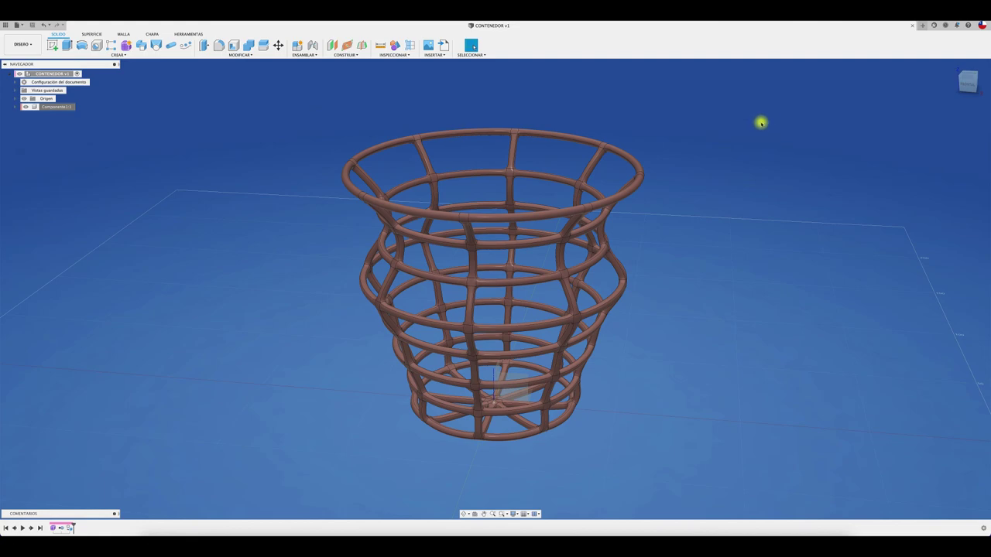